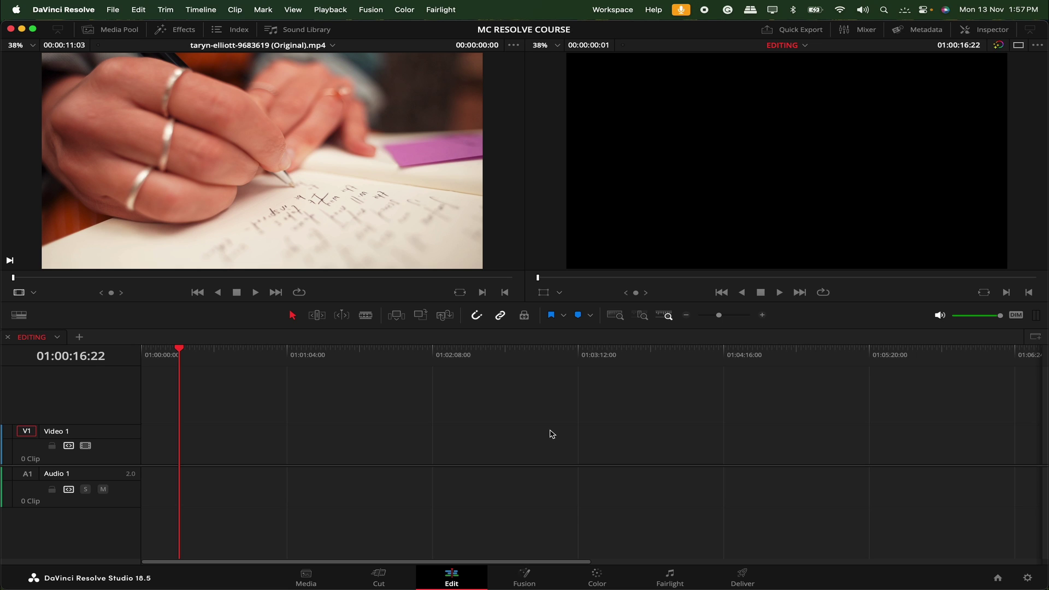
Return the playhead to the timeline start and open the media pool with the EDITING bin's clips
key("Home")
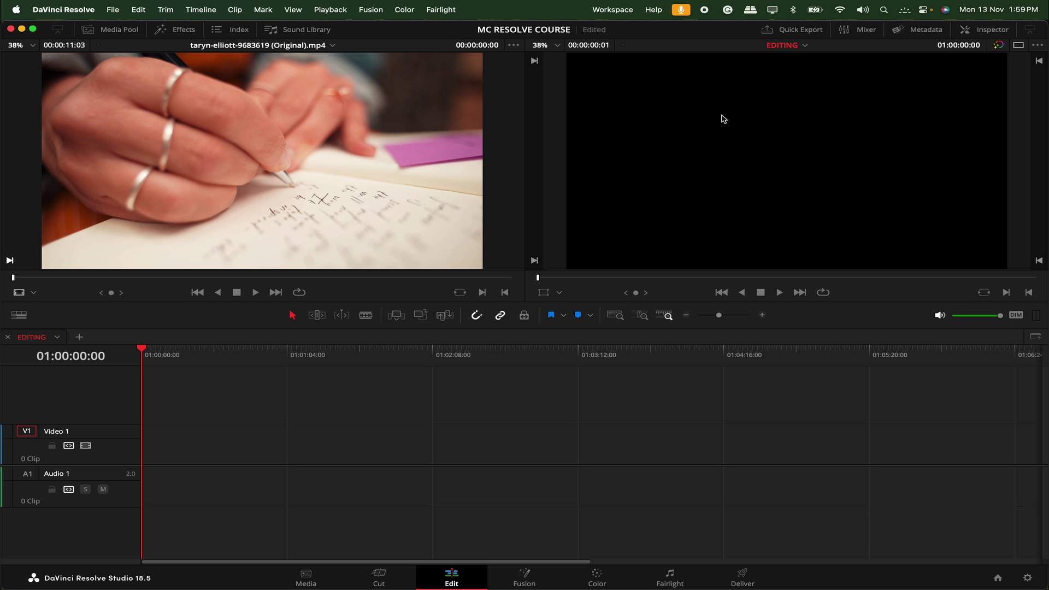
left_click(123, 30)
left_click(123, 30)
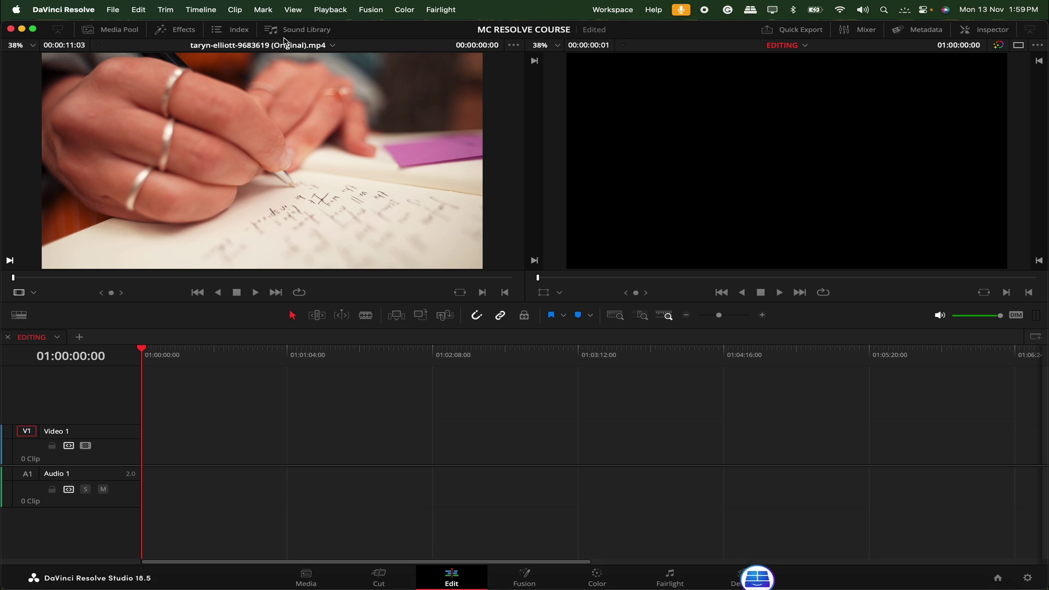
left_click(130, 32)
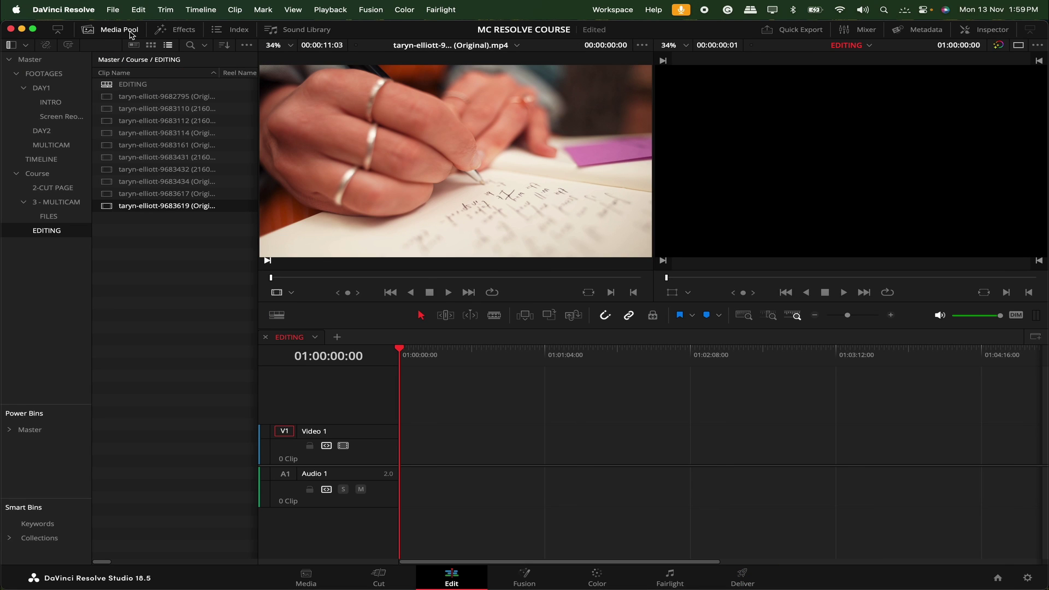
Select clip 9683432 in the EDITING bin and bring up the bin's options menu
left_click(157, 170)
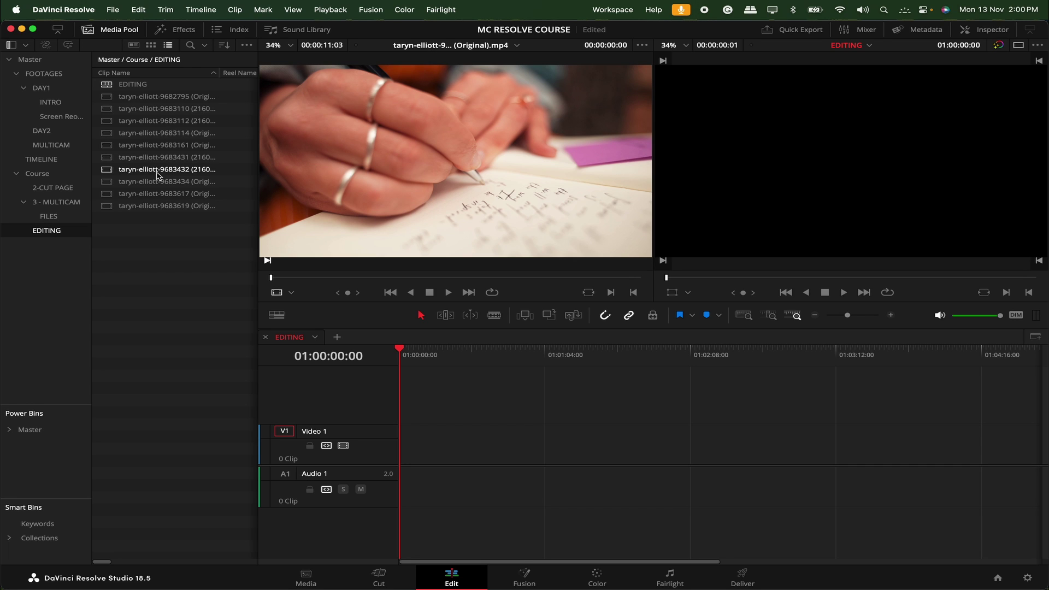
right_click(145, 239)
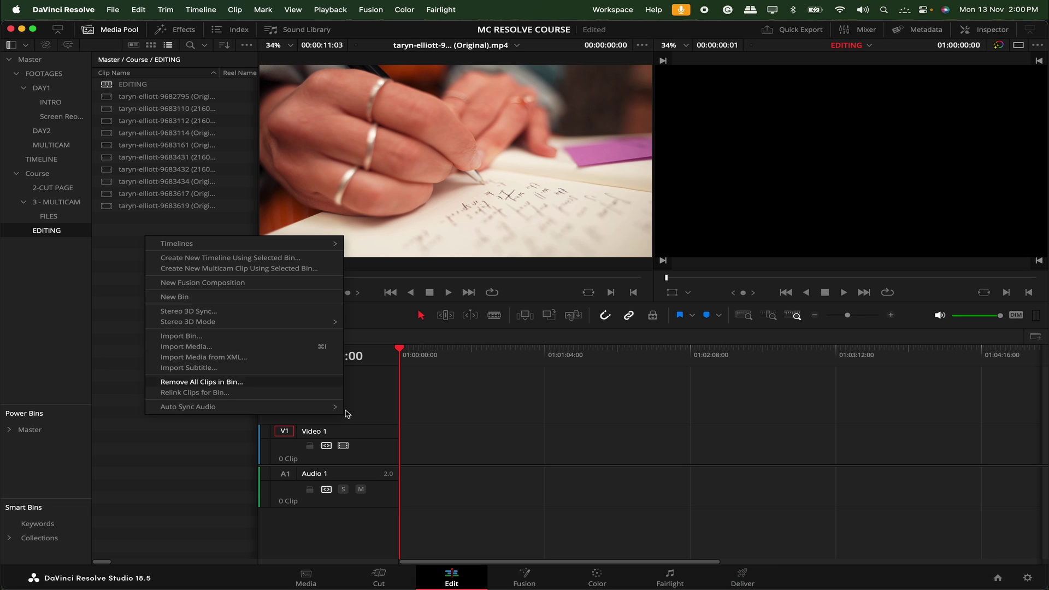
Enlarge the effects library, browse Audio Transitions and Titles, then switch to the Edit Index with Ctrl+I
left_click(121, 399)
left_click(175, 32)
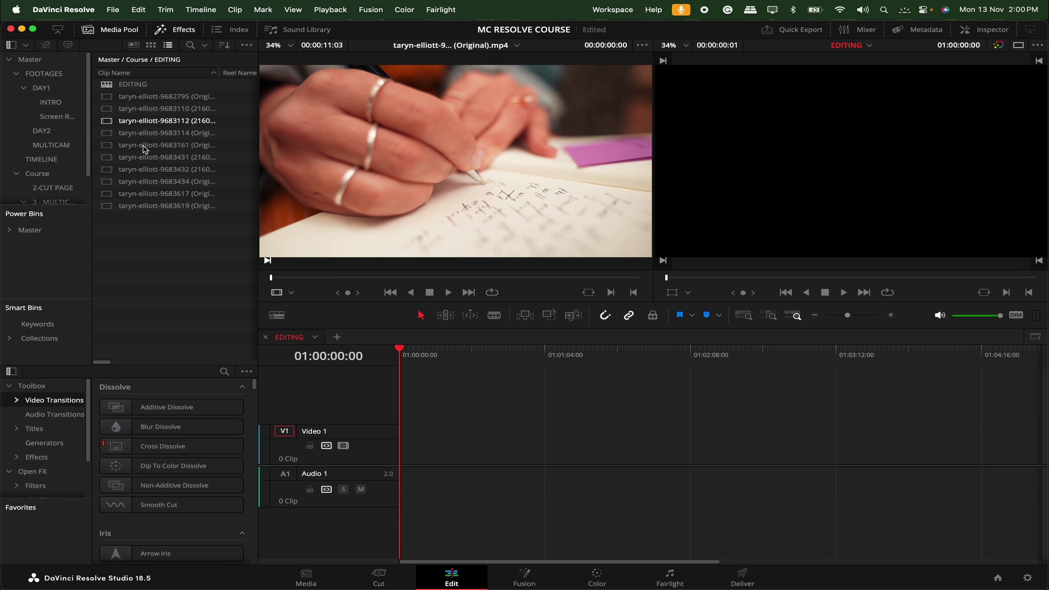
left_click_drag(145, 362, 156, 248)
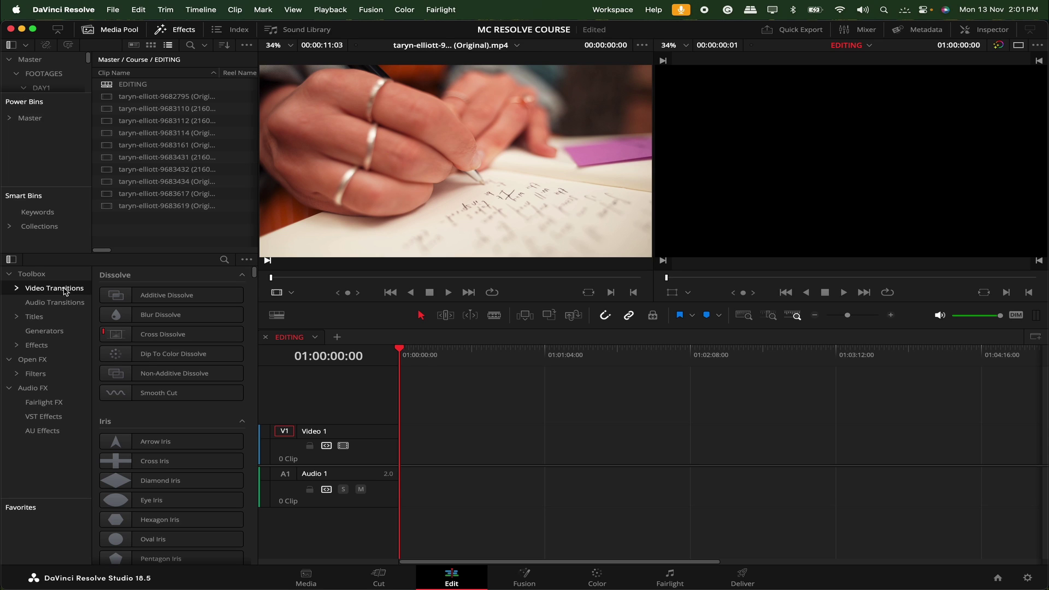
left_click(64, 302)
left_click(51, 317)
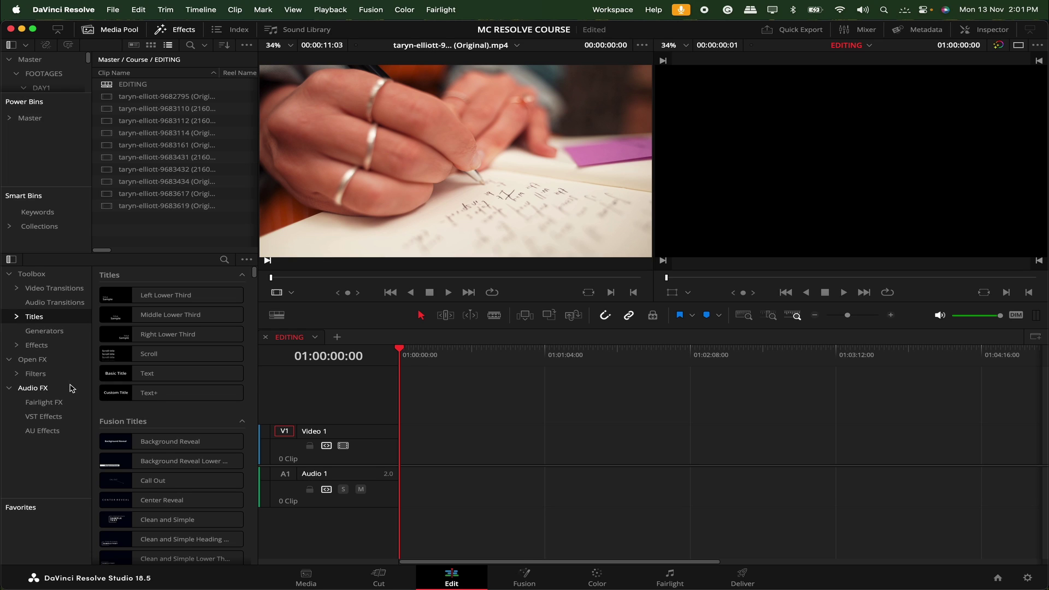
key("ctrl+i")
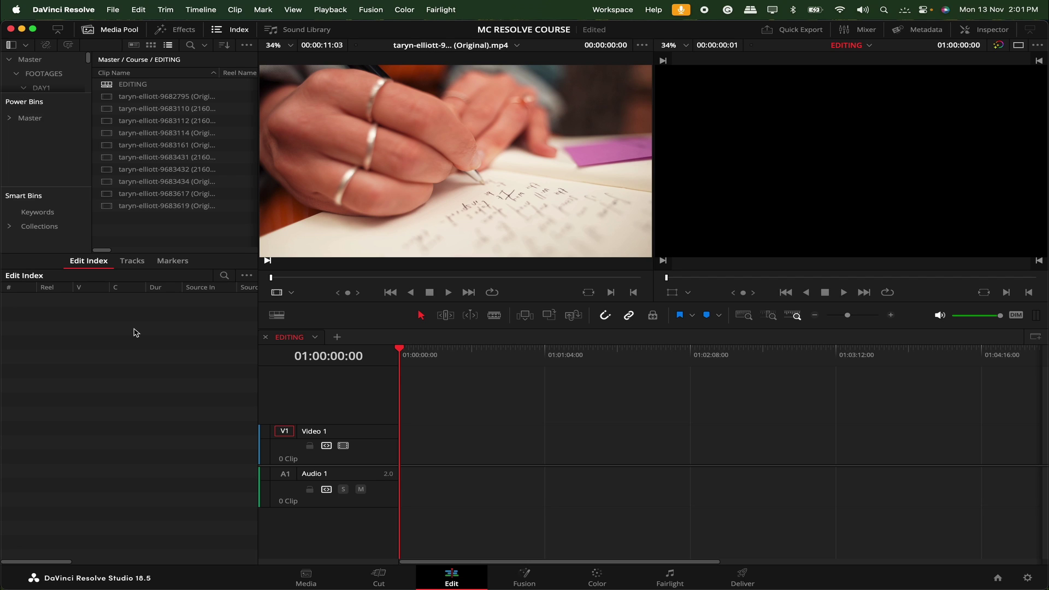
Place forest clips 9683161 and 9683431 on a new Video 2 track and blade at 01:00:01:23
left_click(147, 143)
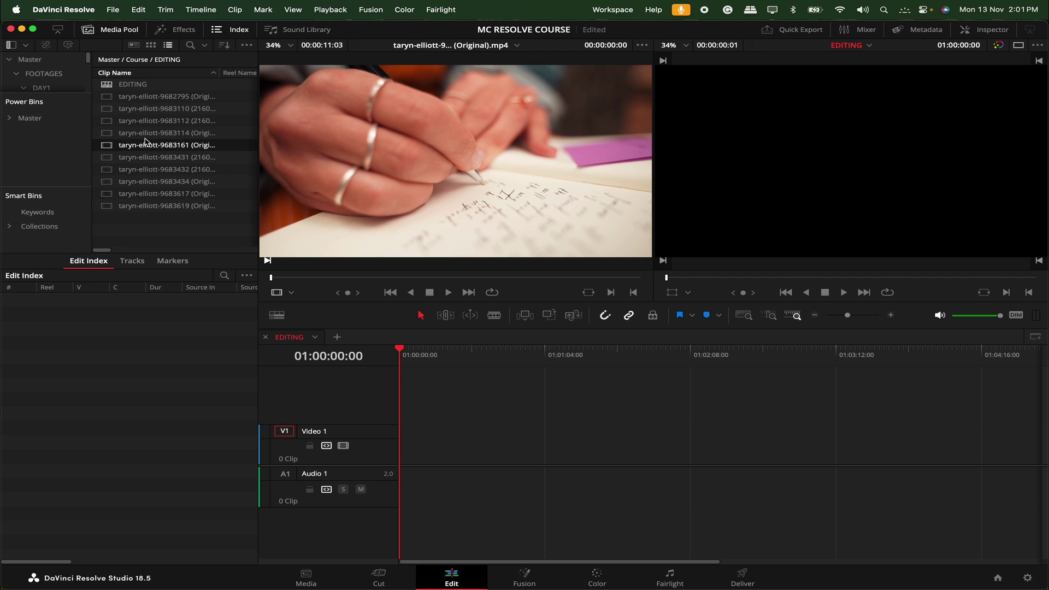
left_click(147, 157, "shift")
left_click_drag(147, 157, 444, 359)
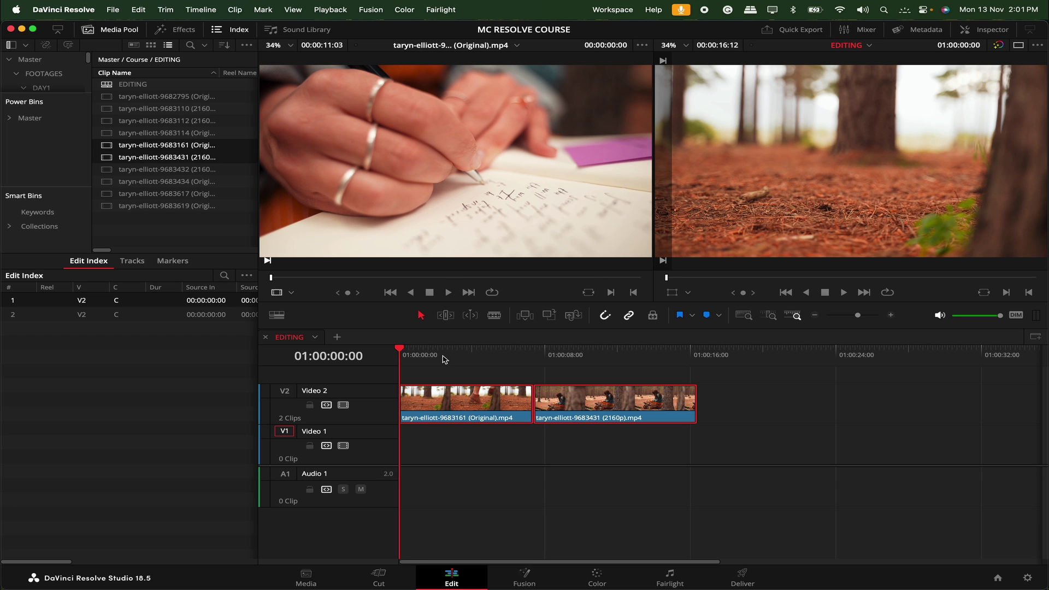
left_click_drag(429, 354, 432, 356)
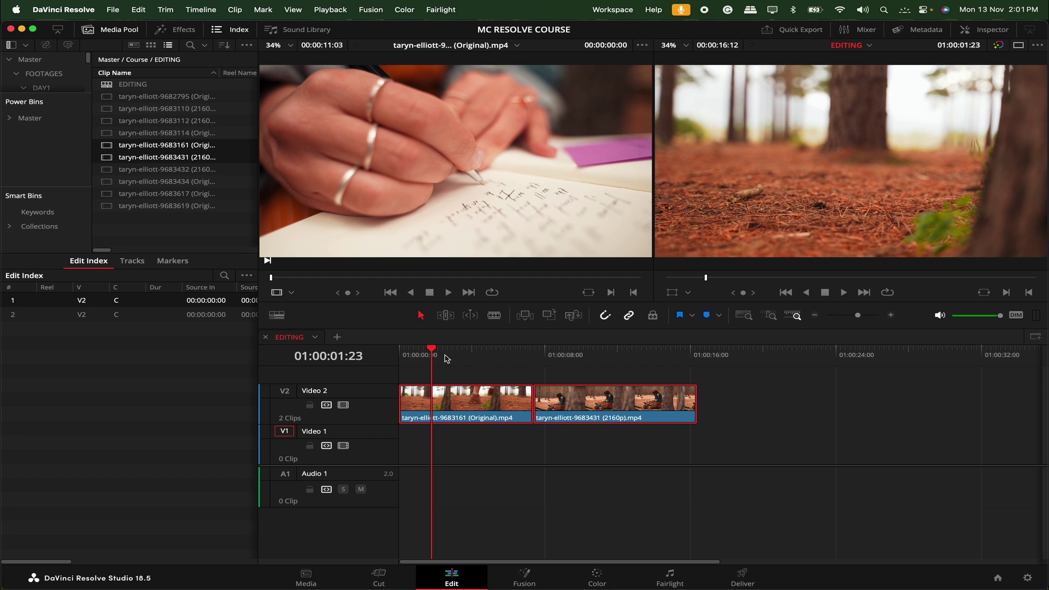
key("super+b")
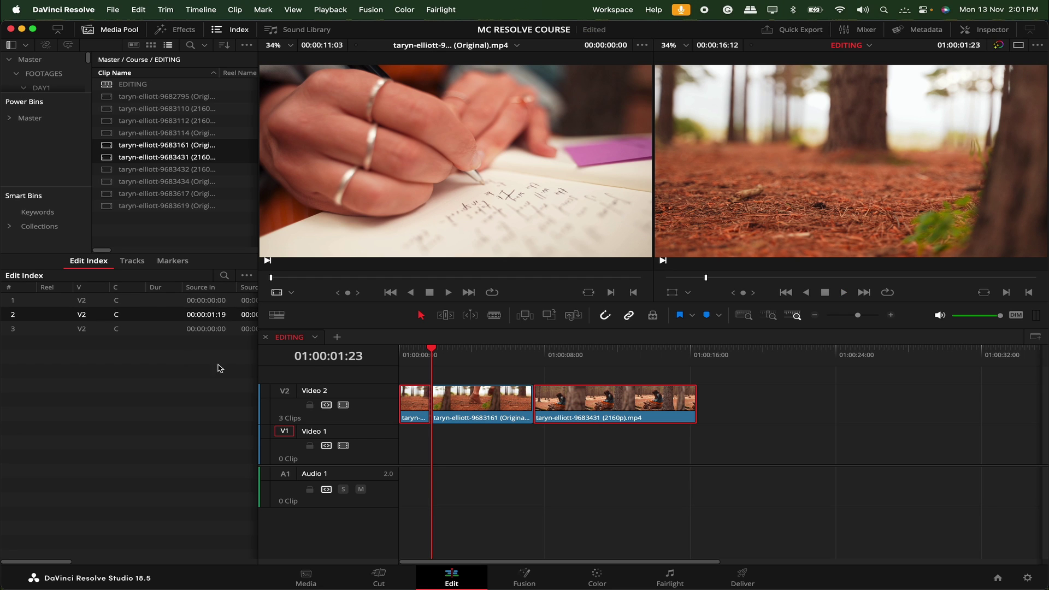
Select the middle clip on Video 2 and bring up its context menu
left_click(404, 354)
left_click(432, 355)
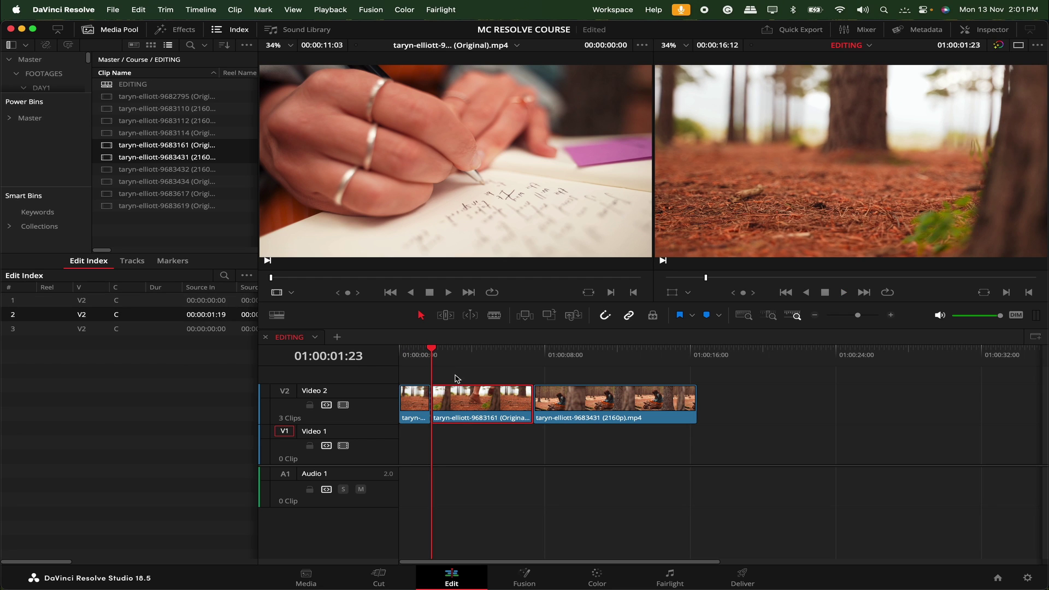
right_click(464, 394)
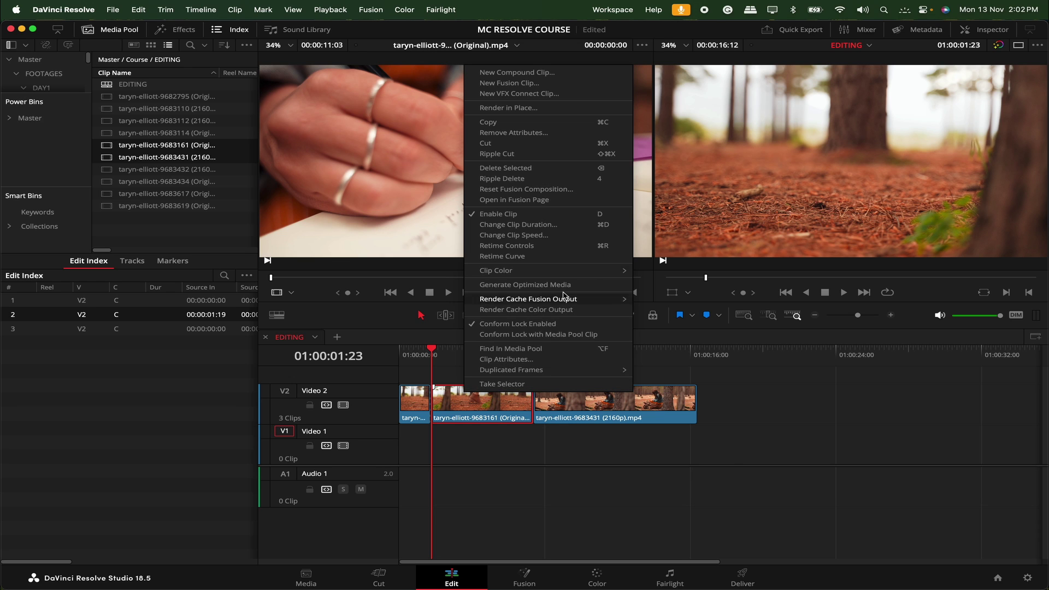
Colour the middle and first Video 2 clips orange and the last clip green
mouse_move(591, 277)
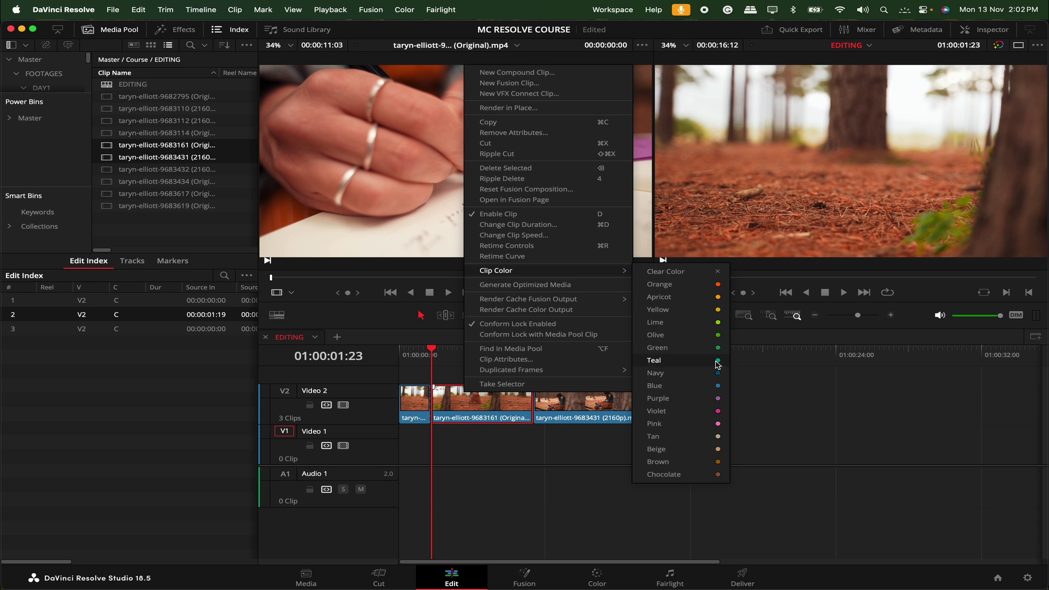
left_click(709, 285)
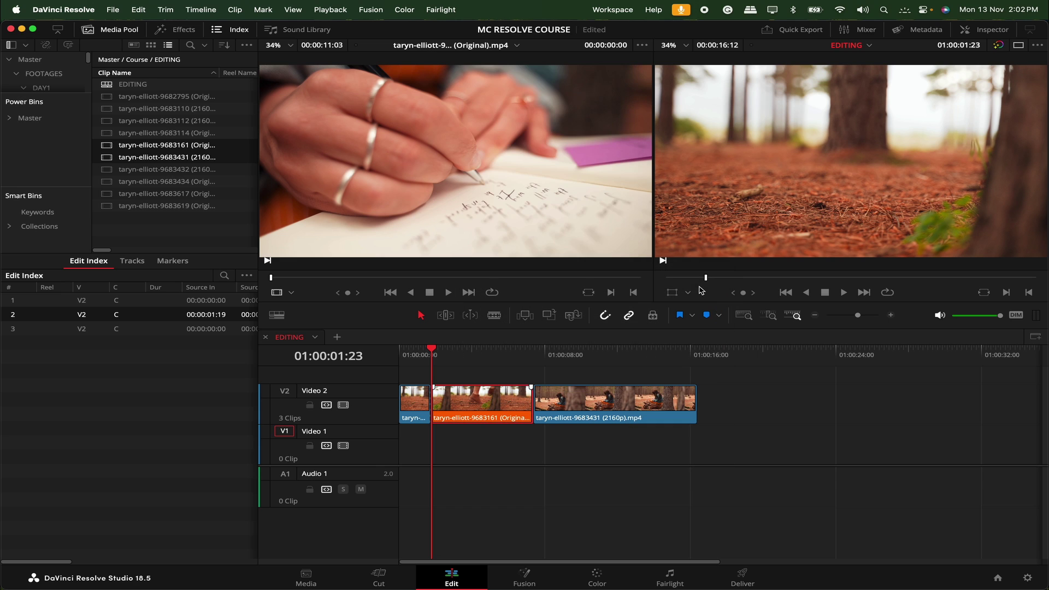
right_click(417, 398)
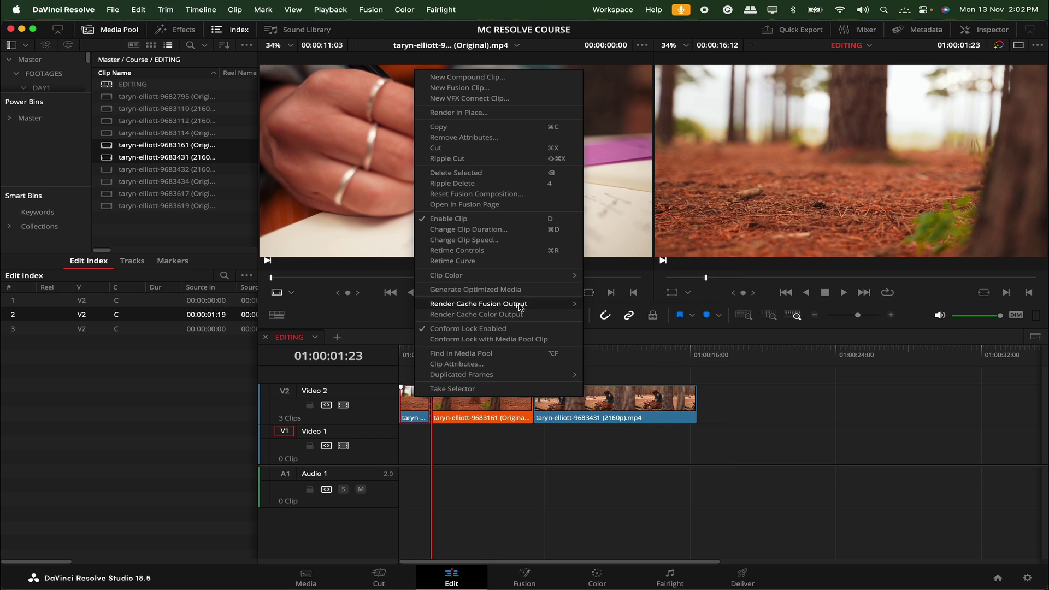
mouse_move(563, 274)
left_click(646, 298)
right_click(632, 411)
mouse_move(711, 288)
left_click(825, 365)
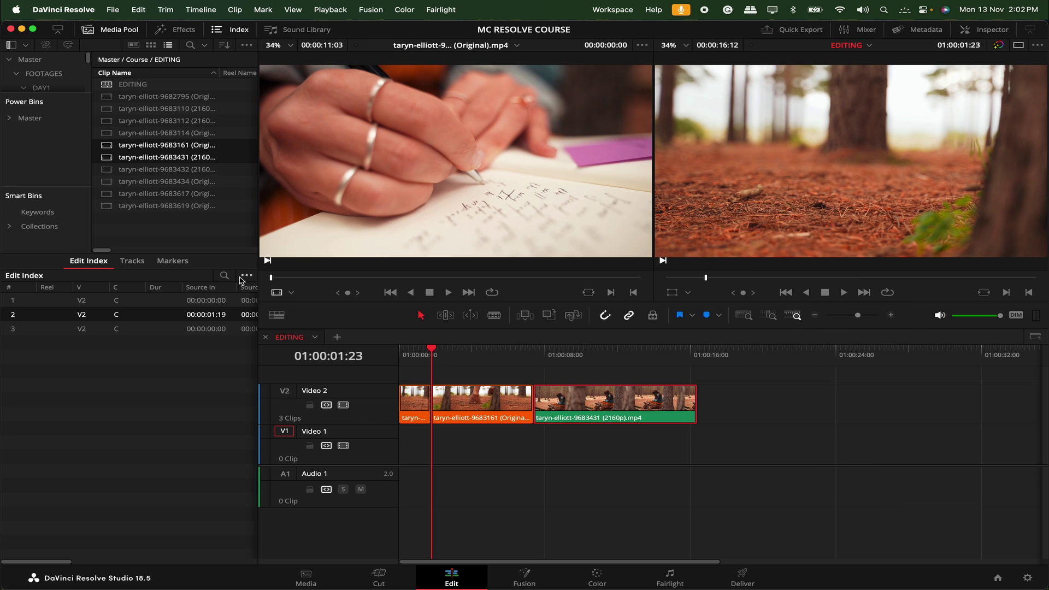
Filter the Edit Index to green clips, then to Apricot clips, and list the timeline's tracks
left_click(246, 277)
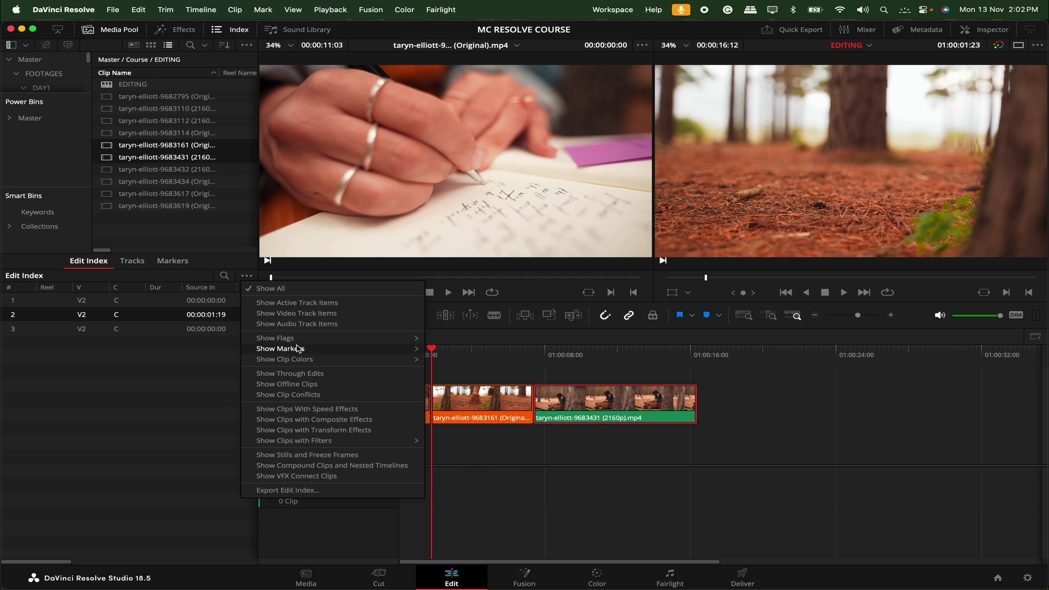
mouse_move(302, 361)
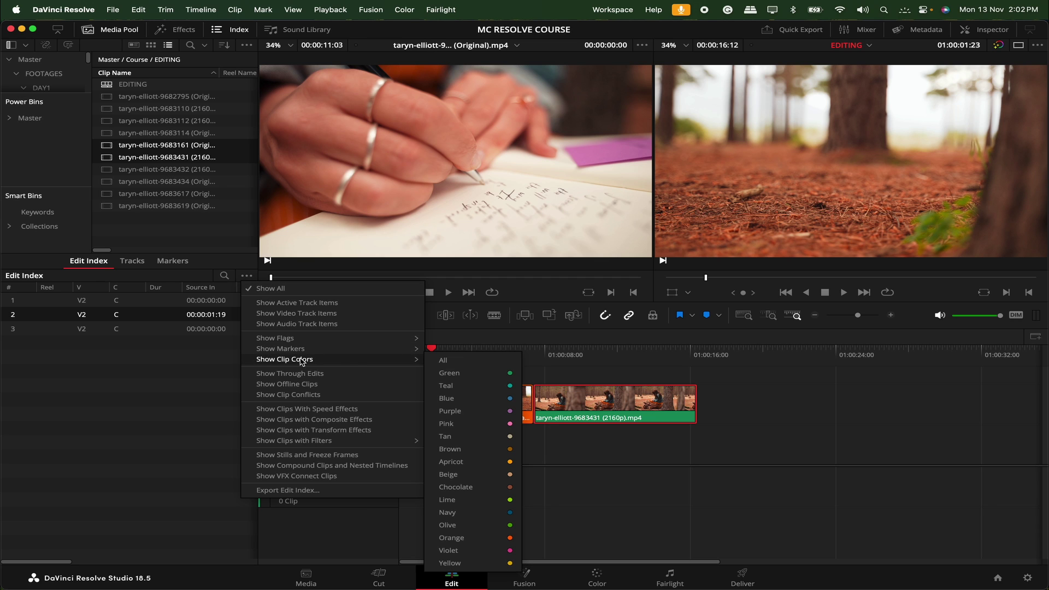
left_click(480, 375)
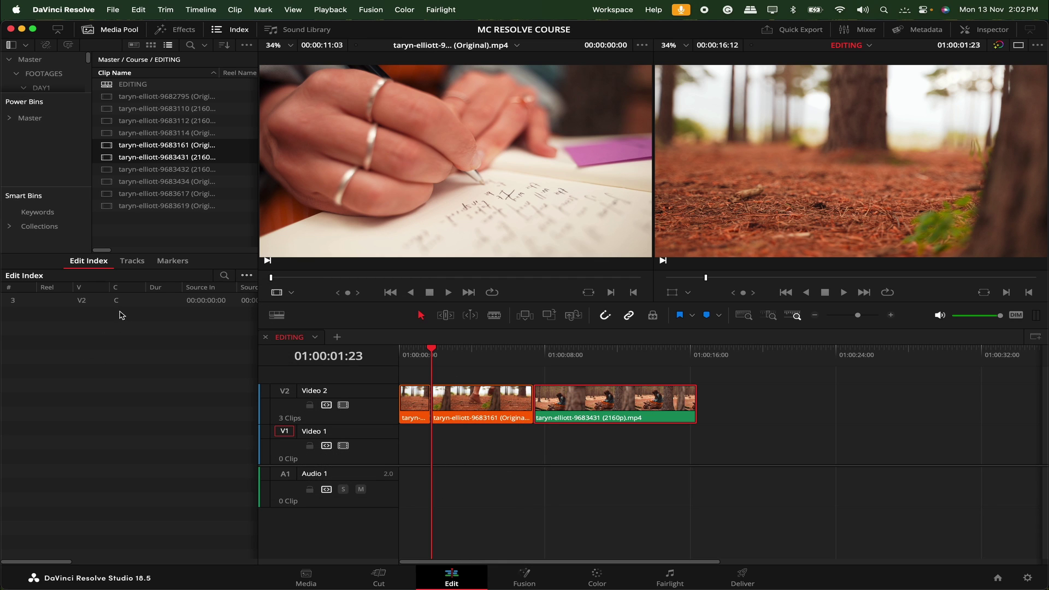
left_click(136, 308)
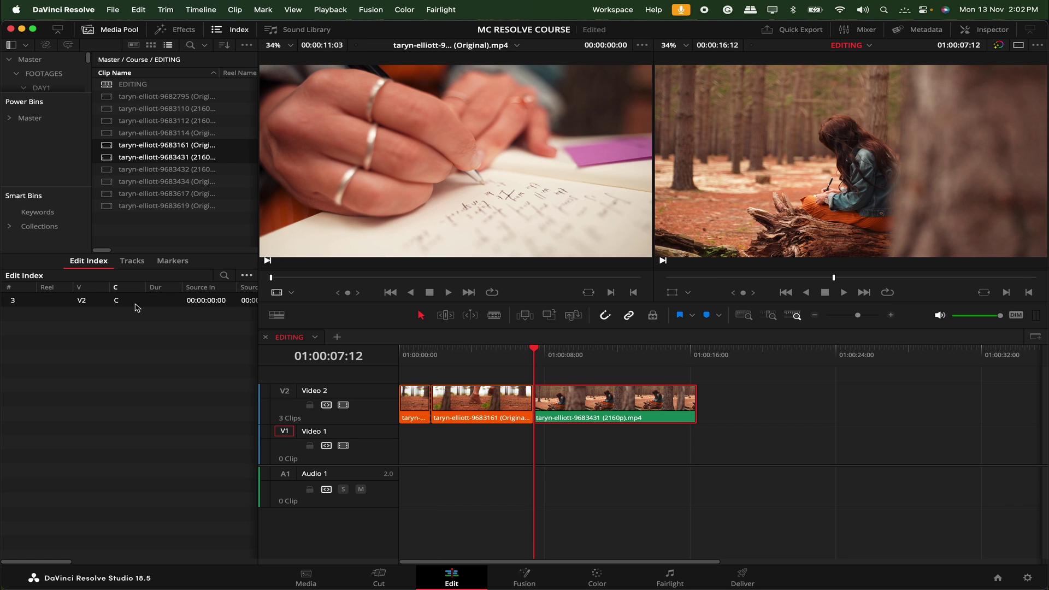
left_click(246, 276)
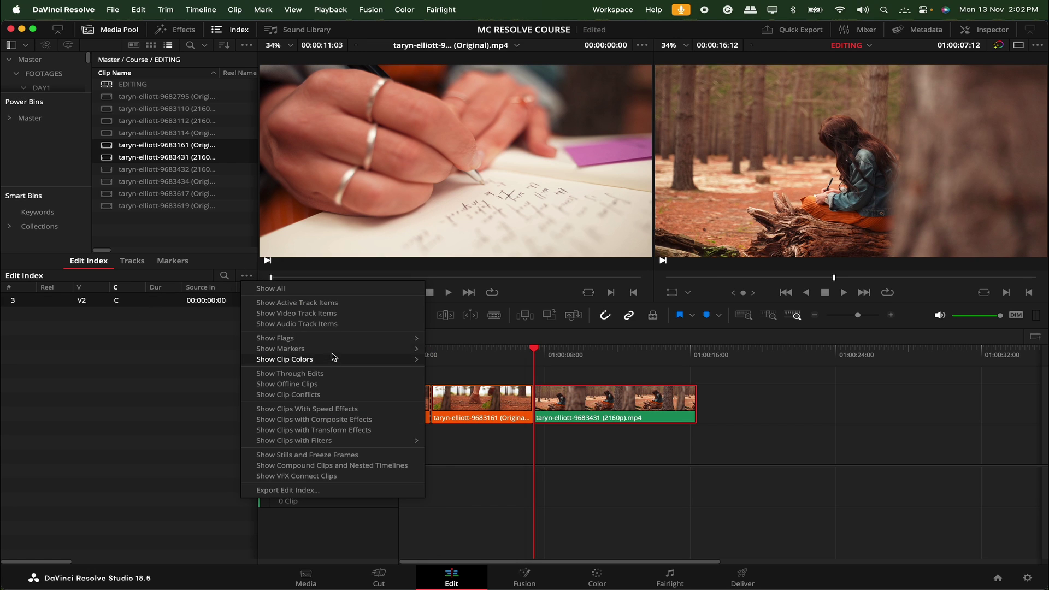
mouse_move(336, 362)
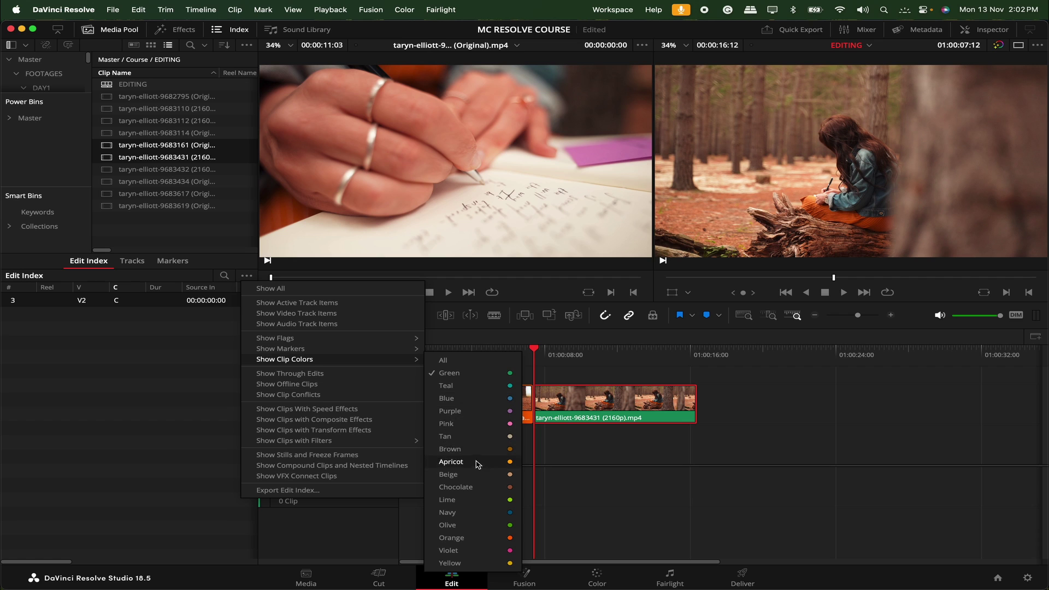
left_click(480, 500)
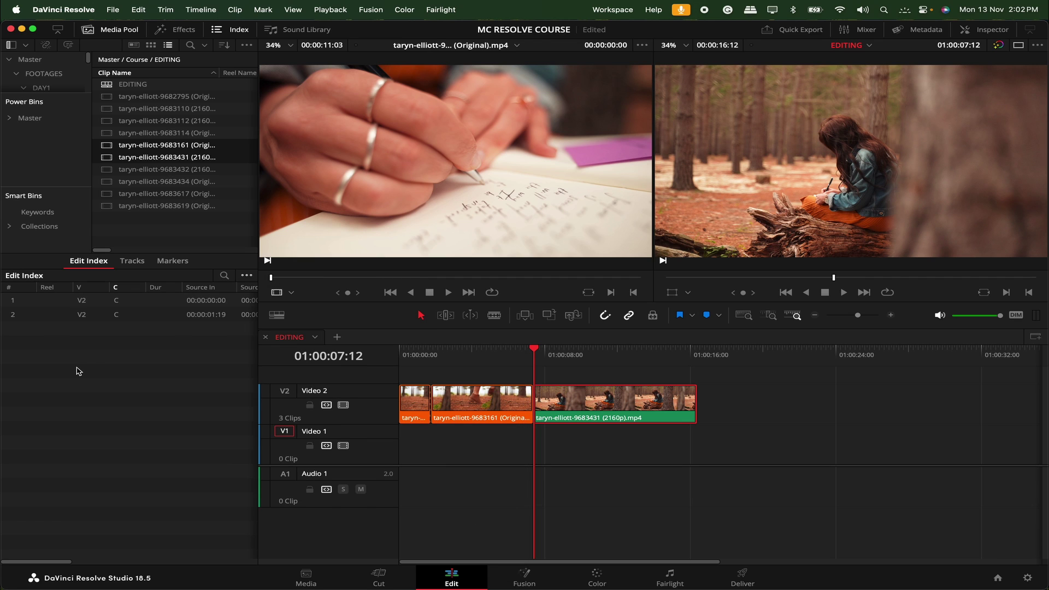
left_click(132, 261)
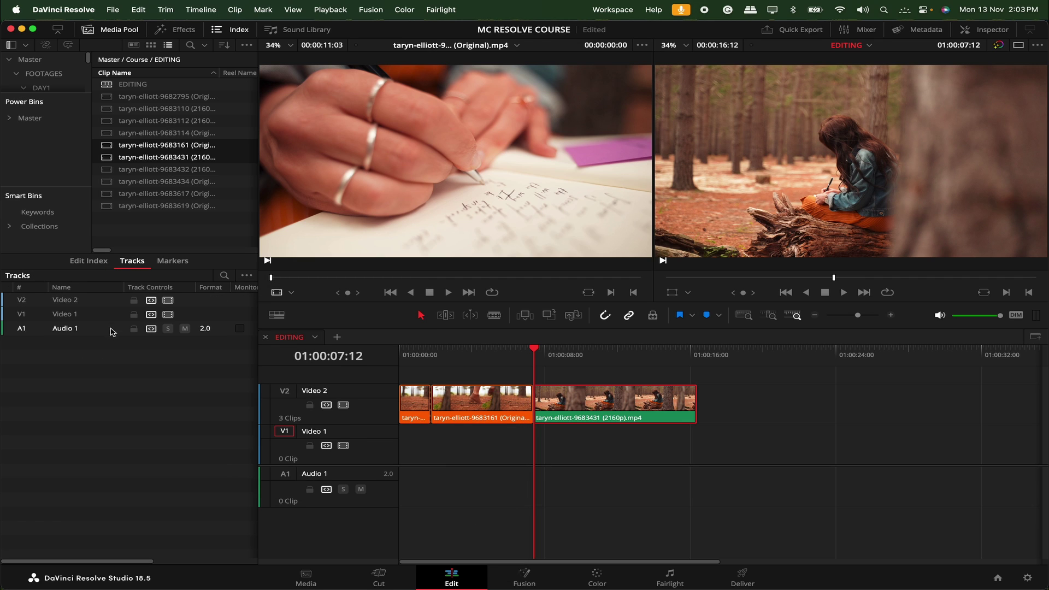
View the markers list, then open the Fairlight Sound Library download page and minimise Chrome
left_click(185, 261)
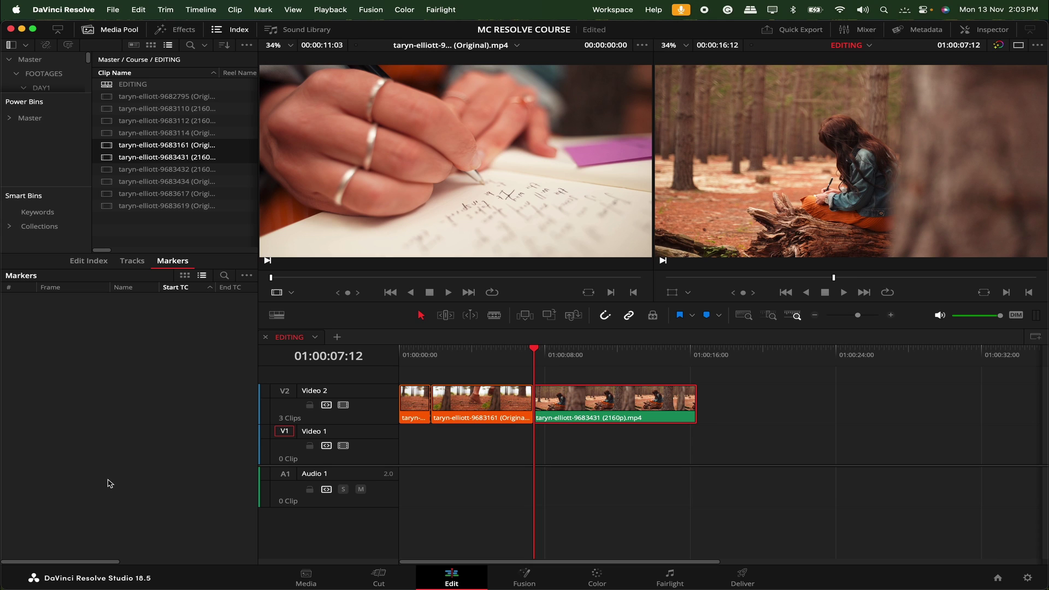
left_click(298, 29)
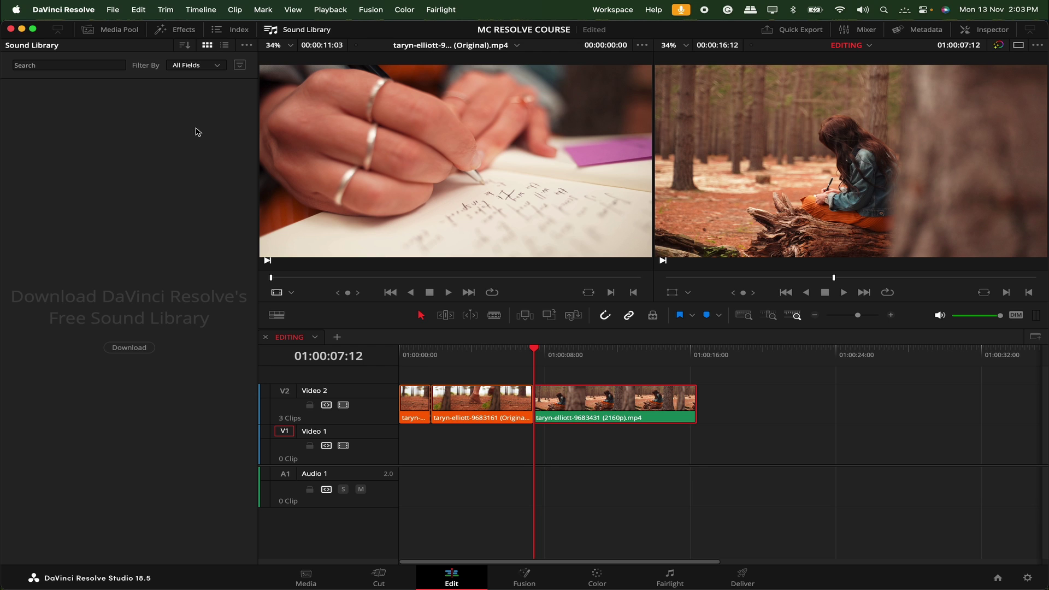
left_click(131, 352)
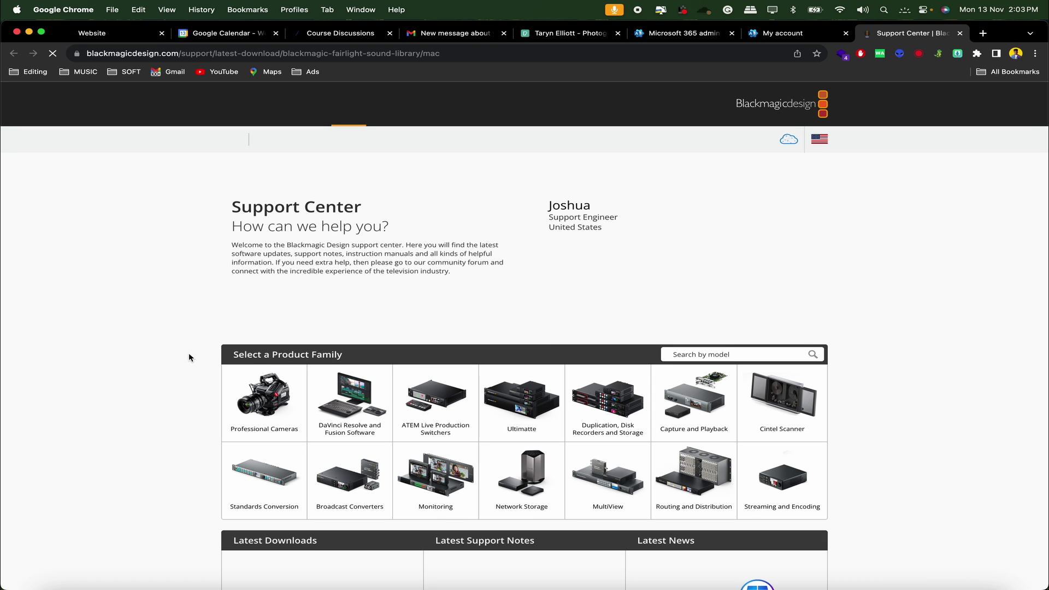
left_click(29, 32)
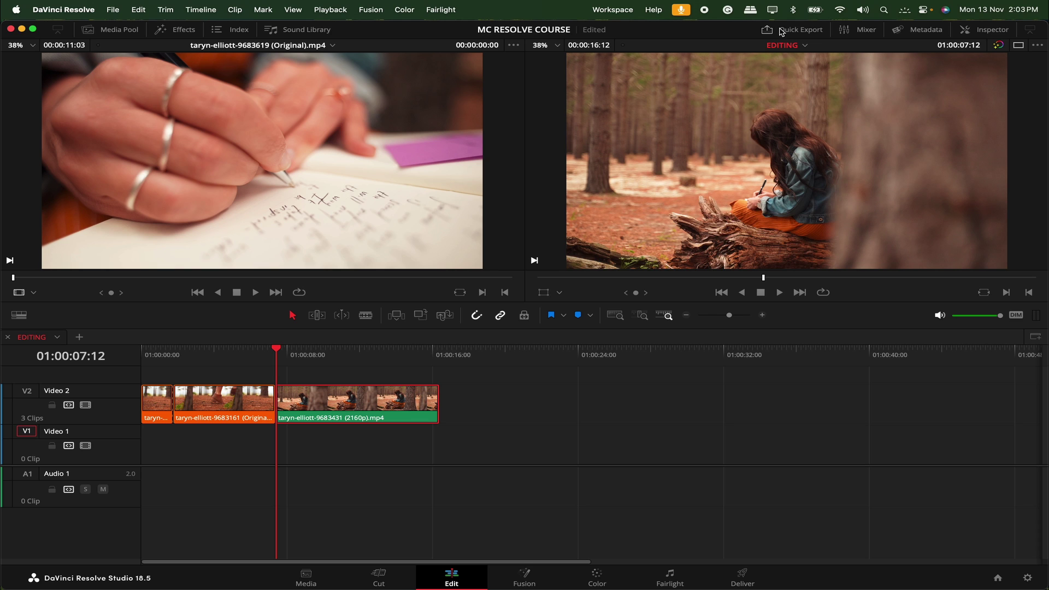
Open Quick Export, cancel it without exporting, and show the audio mixer
left_click(782, 32)
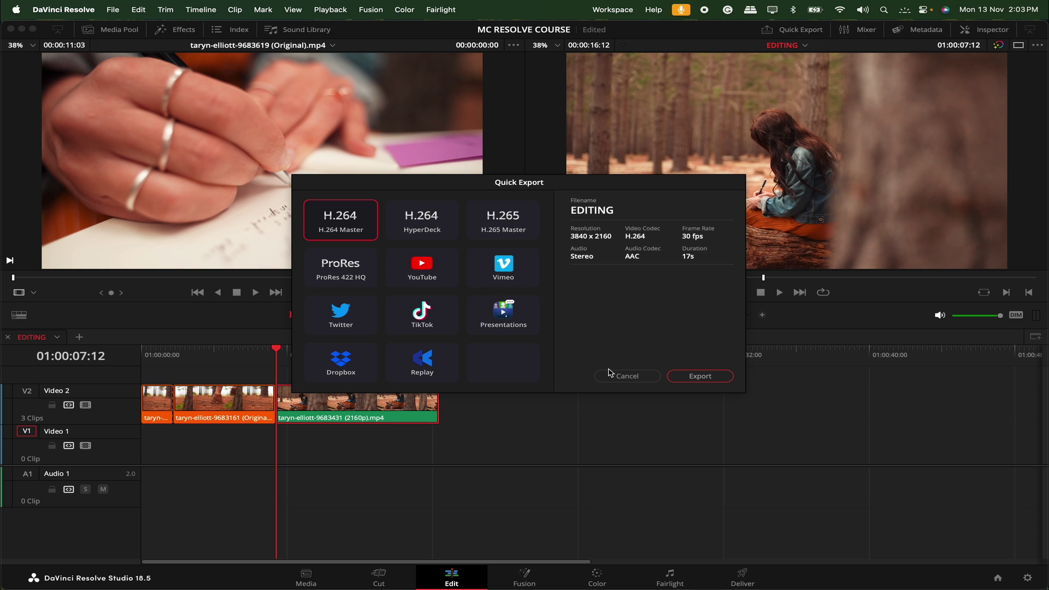
left_click(627, 376)
left_click(856, 34)
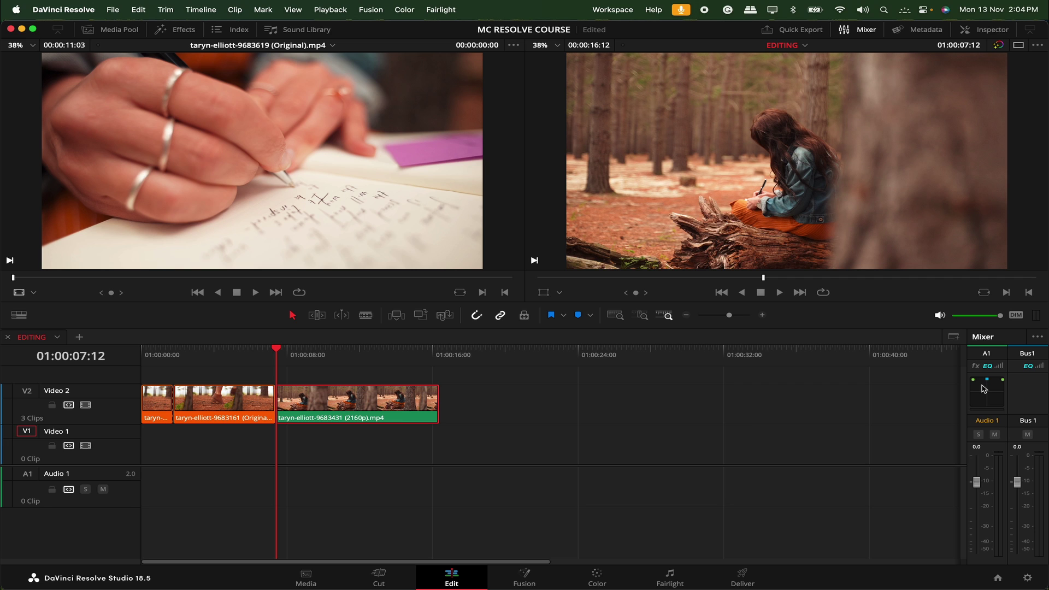
left_click(932, 30)
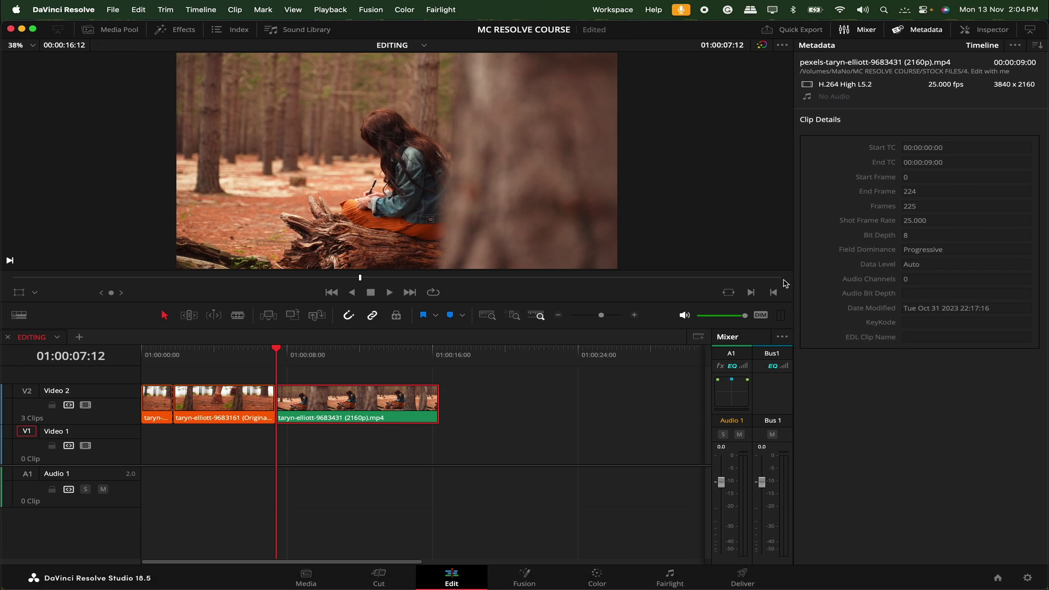
left_click(993, 31)
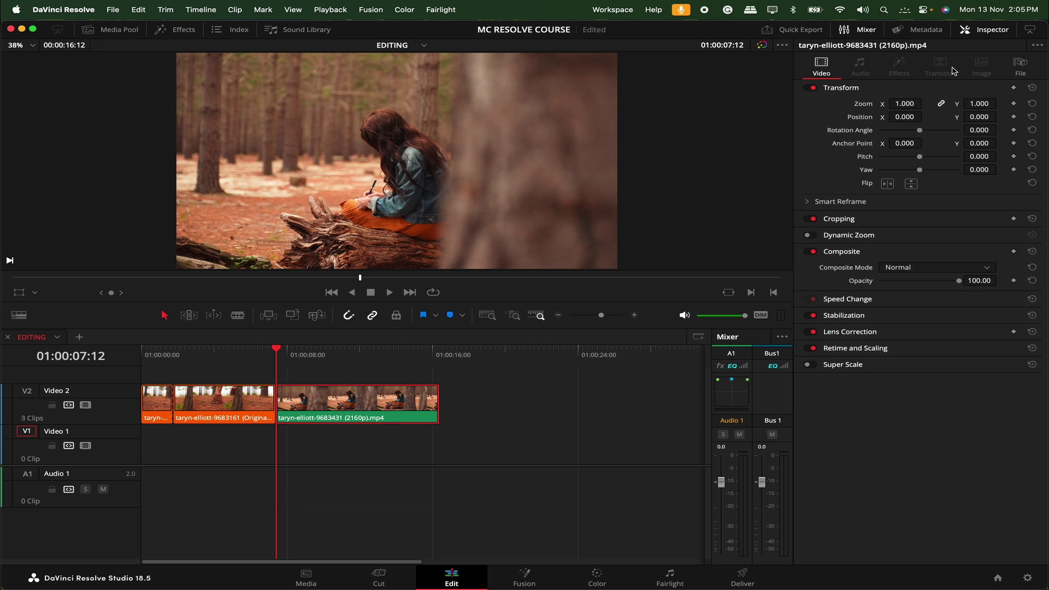
left_click(984, 30)
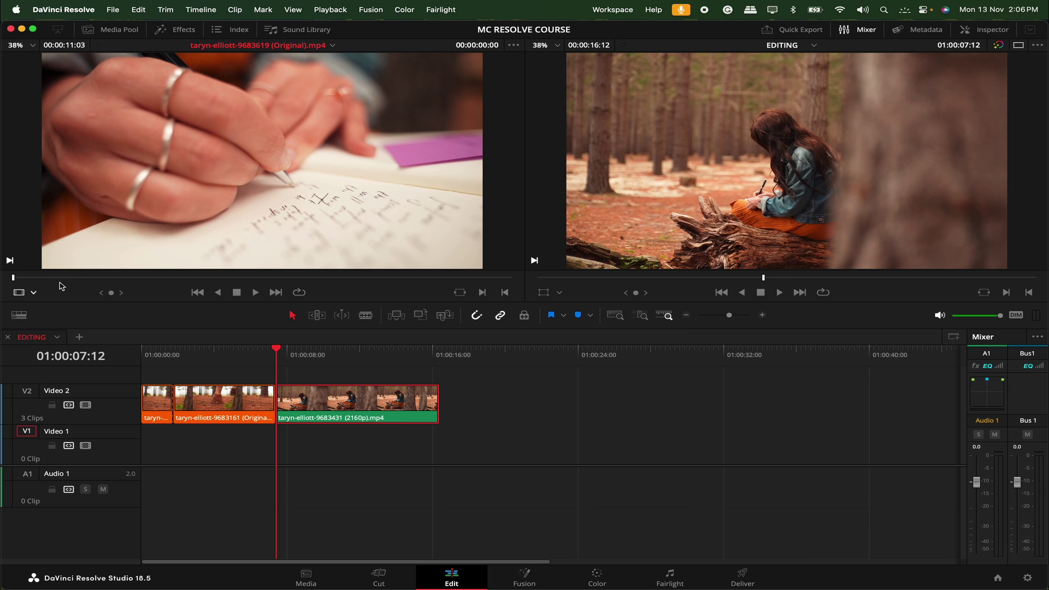
Switch the source viewer through Offline, Audio Track and Multicam modes
left_click(34, 293)
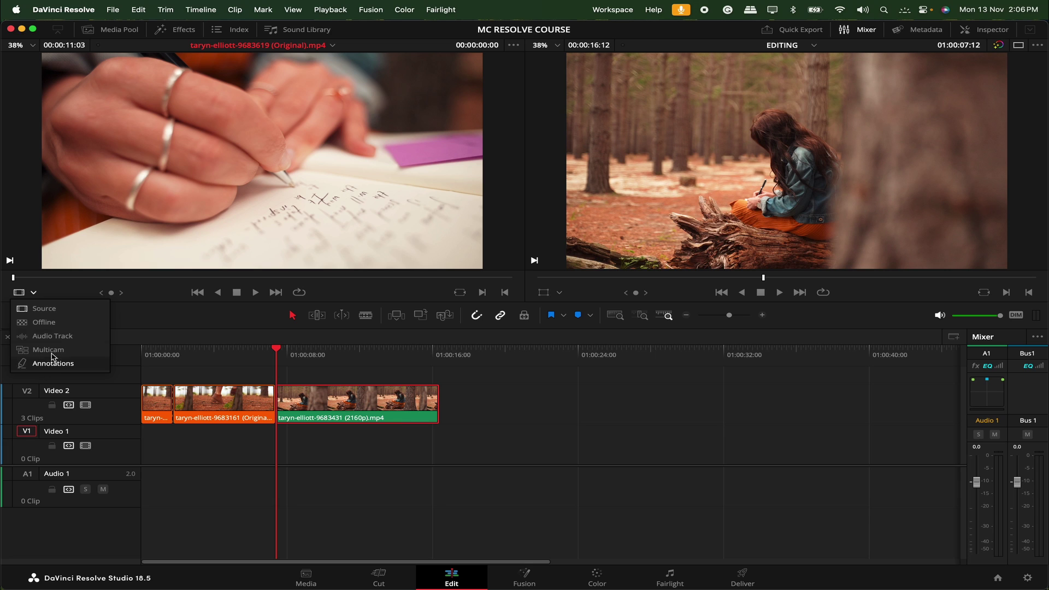
left_click(77, 309)
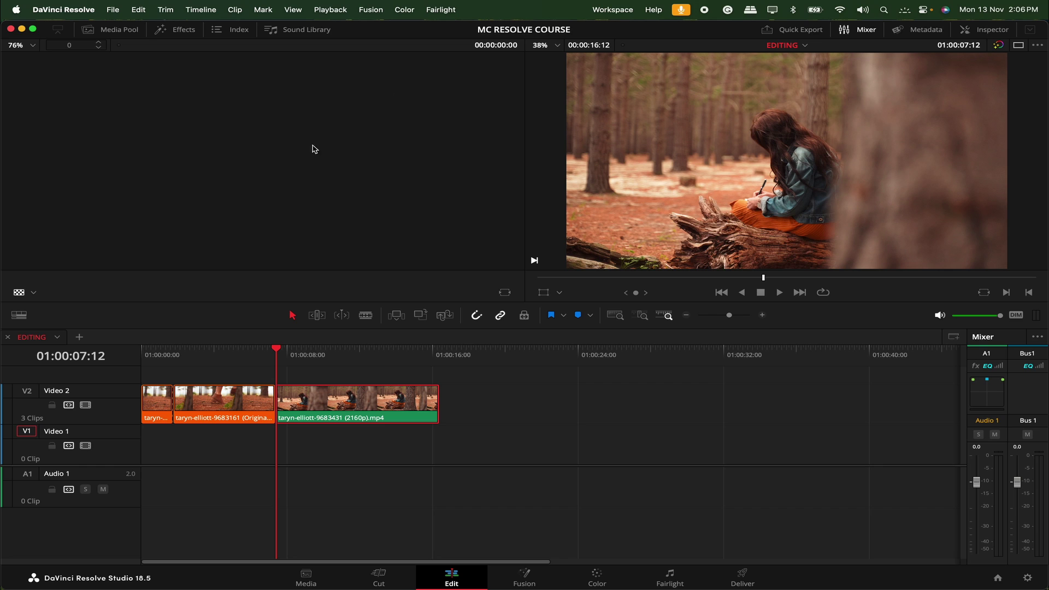
left_click(23, 293)
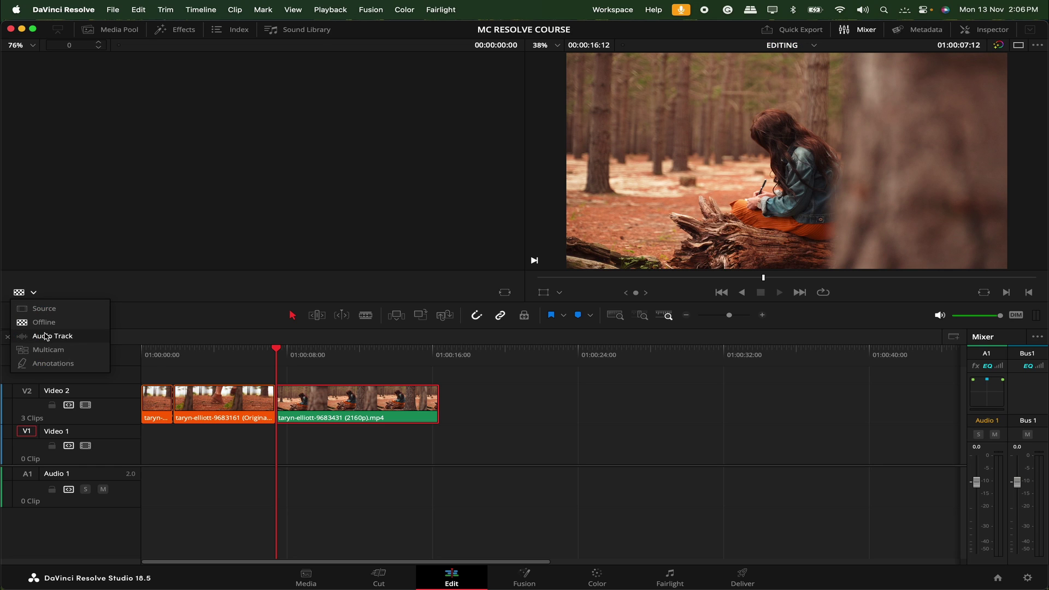
left_click(46, 336)
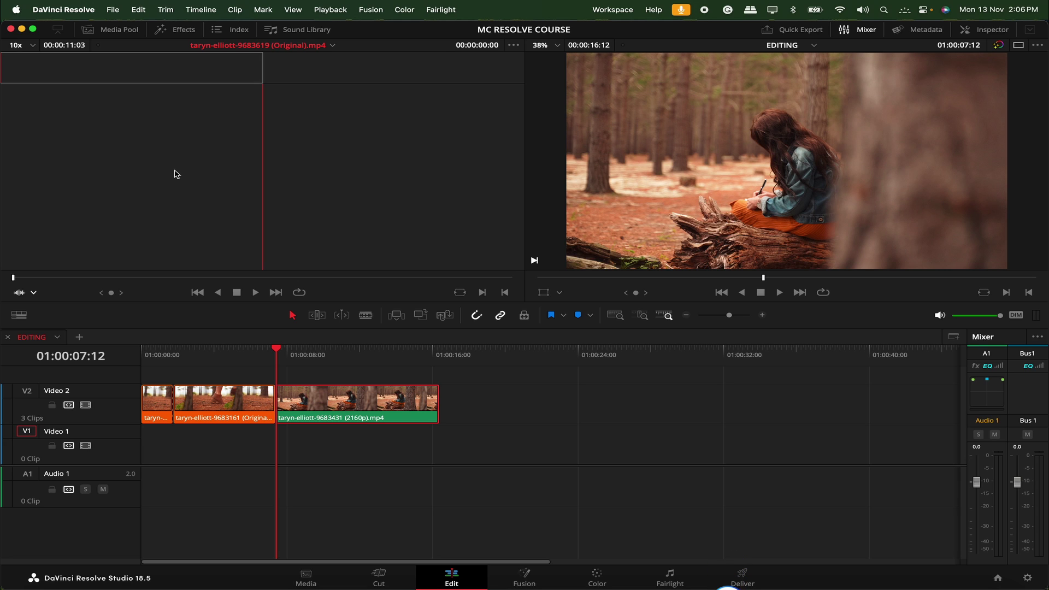
left_click(32, 293)
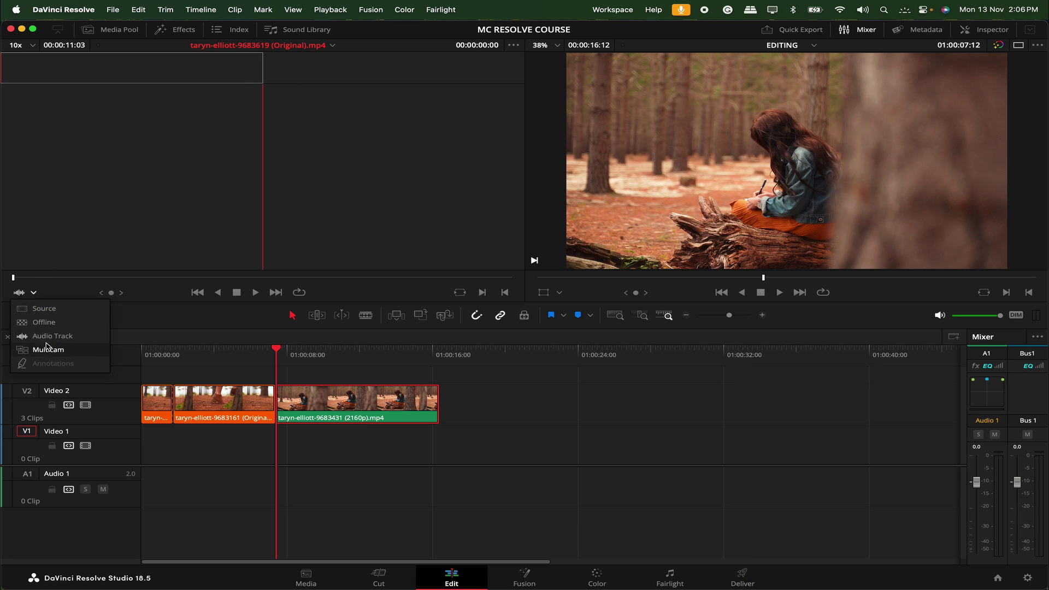
left_click(49, 351)
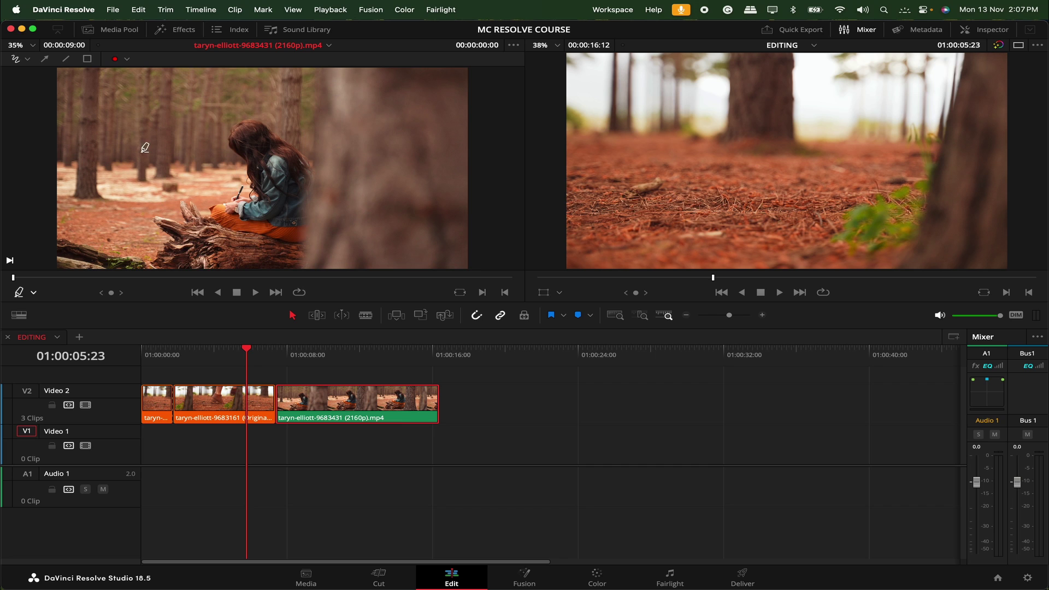
Circle the girl's hand at Marker 1, then box the girl with a rectangle at 00:00:03:19
mouse_move(233, 185)
left_mouse_down()
mouse_move(256, 204)
mouse_move(242, 182)
left_mouse_up()
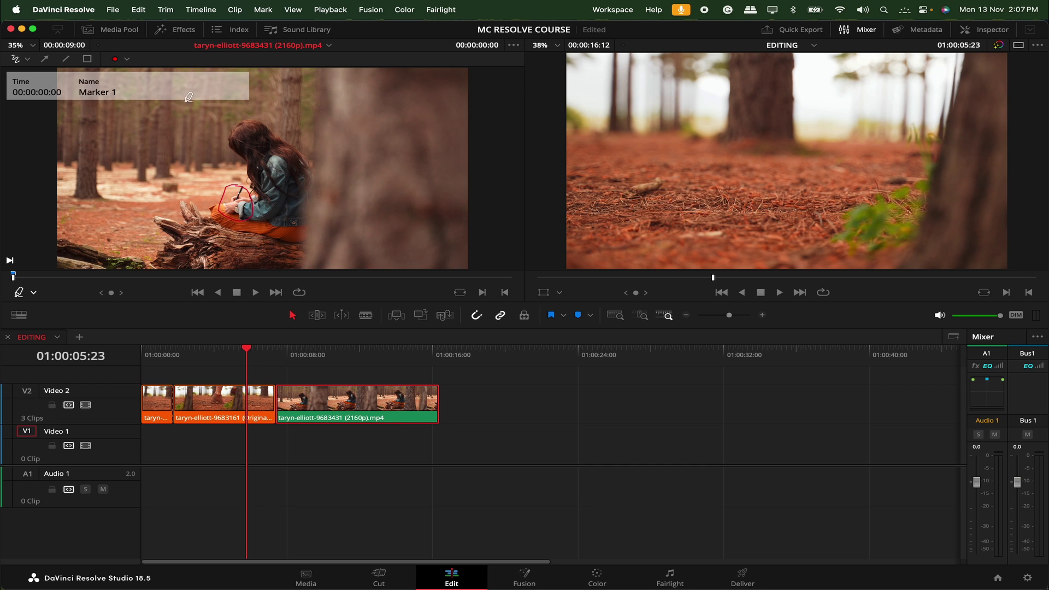
double_click(12, 276)
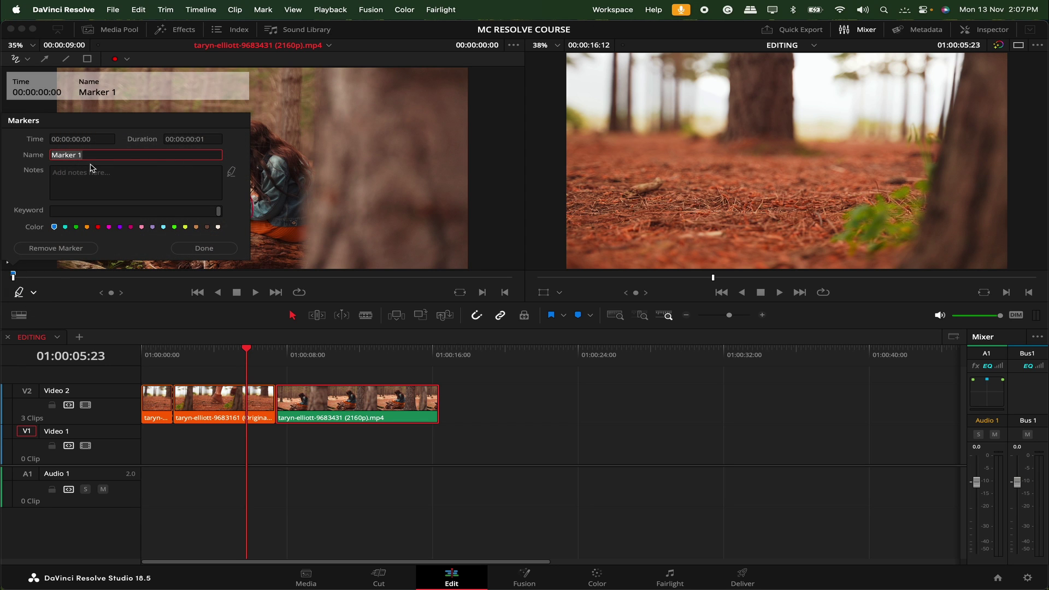
left_click_drag(126, 278, 222, 278)
left_click(86, 58)
left_click_drag(153, 117, 298, 205)
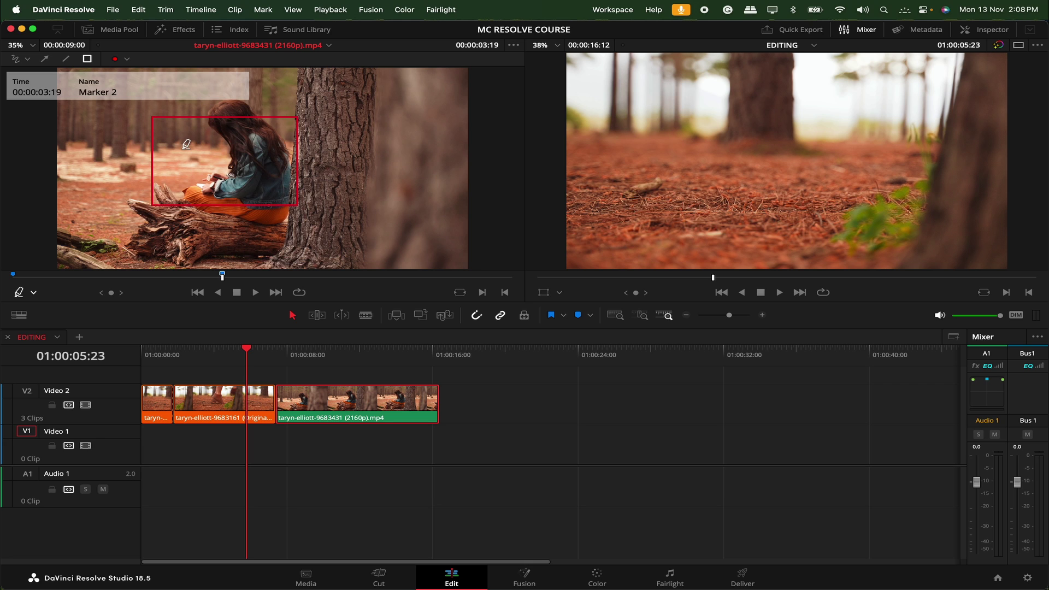
key("BackSpace")
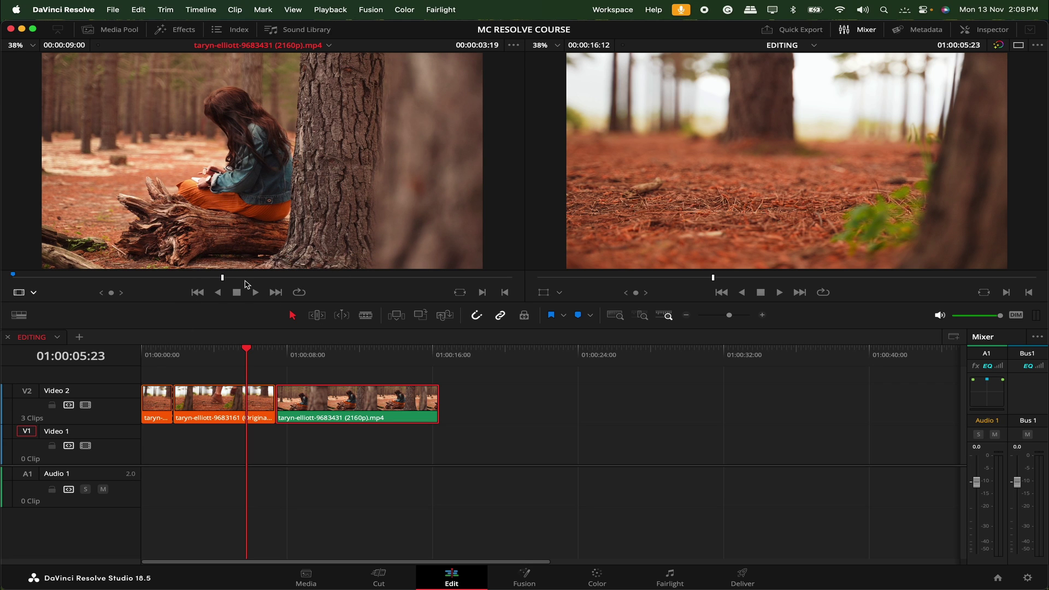
Toggle stacked timelines off and back on in Timeline View Options
left_click(19, 315)
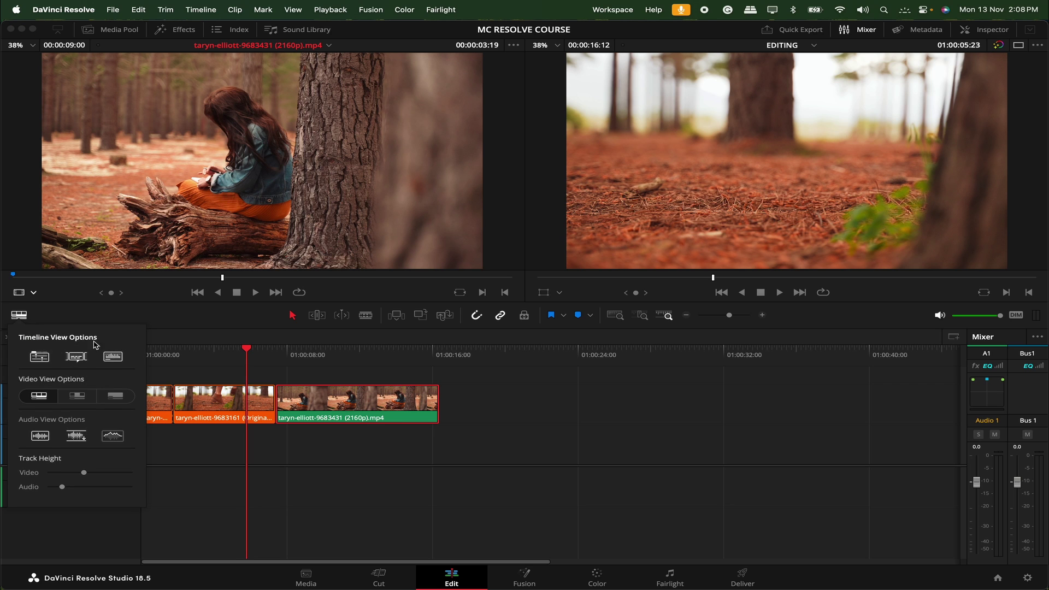
left_click(41, 359)
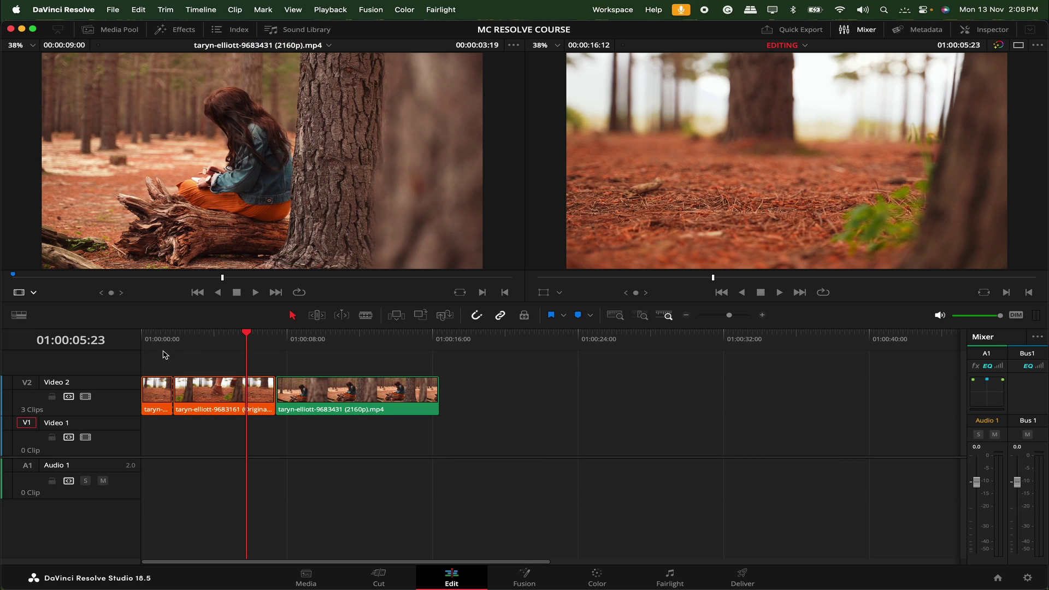
left_click(19, 315)
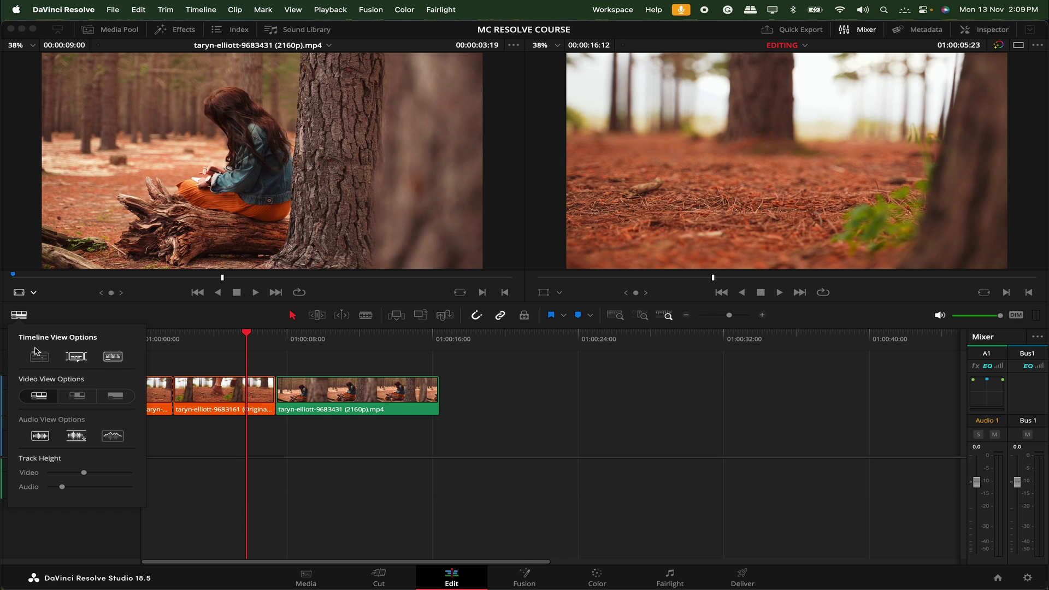
left_click(38, 357)
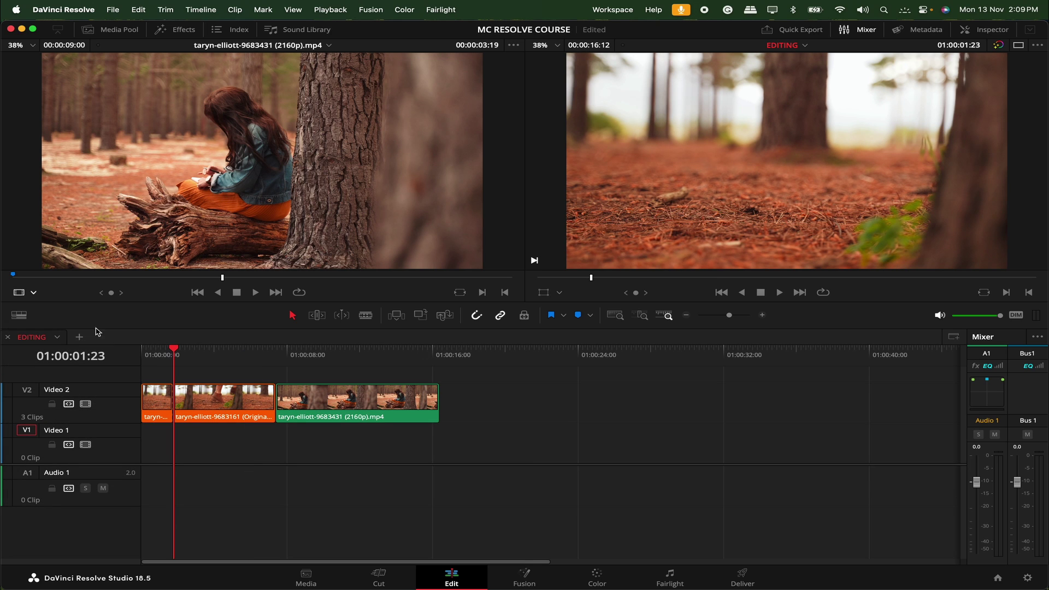
Turn on timeline audio waveforms and place BYAM cam 2.mp4 after the forest clips
left_click(20, 315)
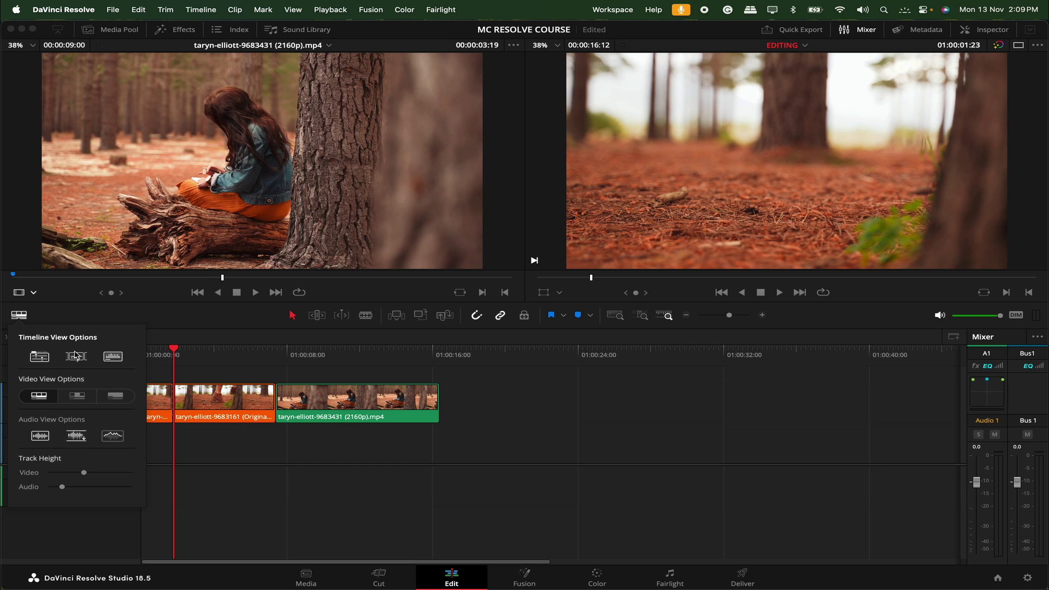
left_click(107, 359)
left_click(121, 29)
mouse_move(252, 83)
left_mouse_down()
mouse_move(260, 123)
mouse_move(840, 492)
left_mouse_up()
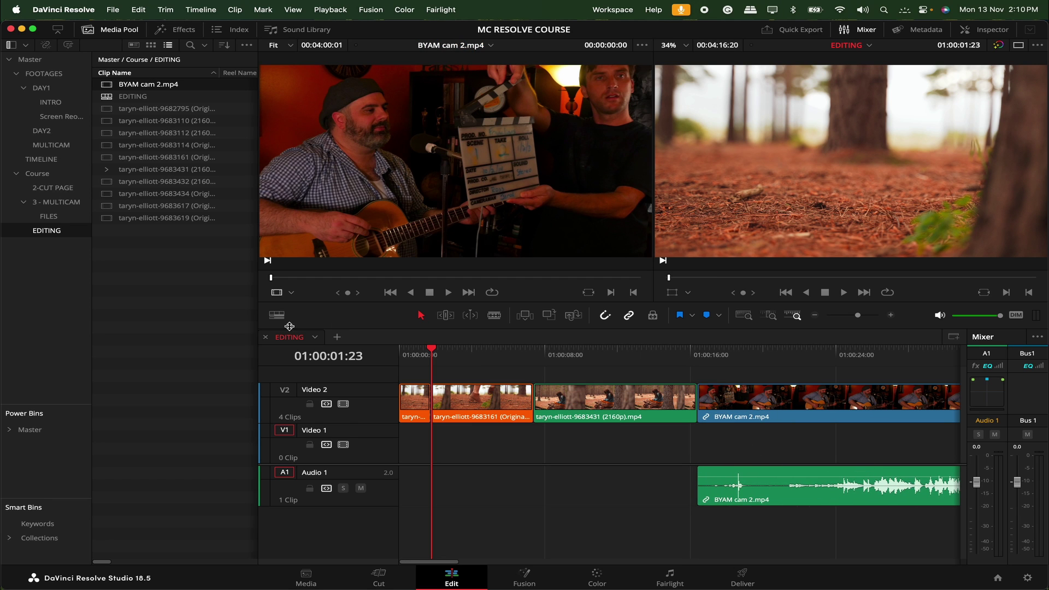
In Timeline View Options, hide the audio clip's waveform, then show it again
left_click(276, 315)
left_click(312, 356)
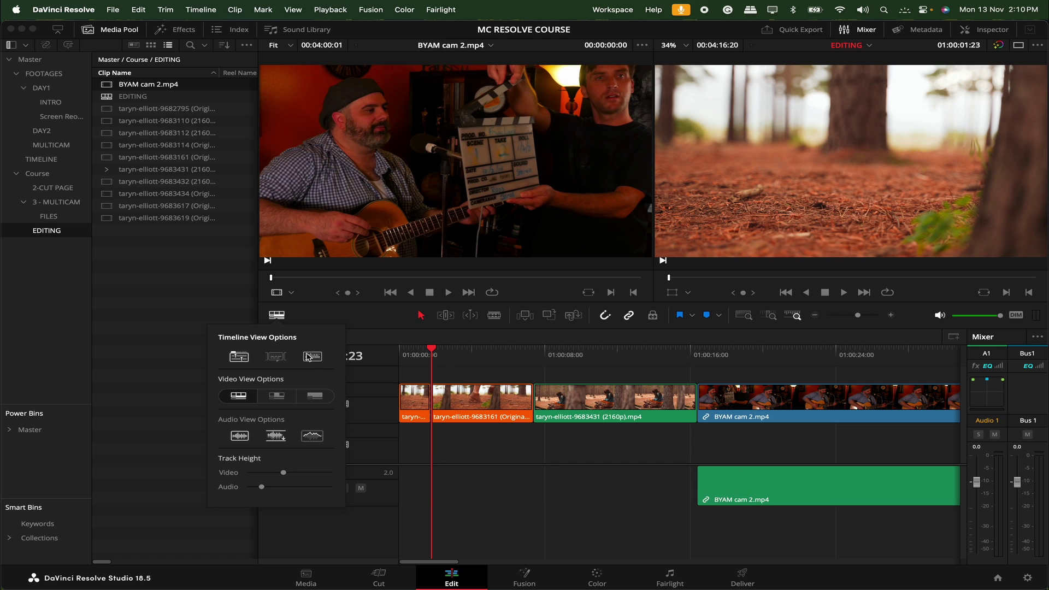
scroll(767, 476, "right", 5)
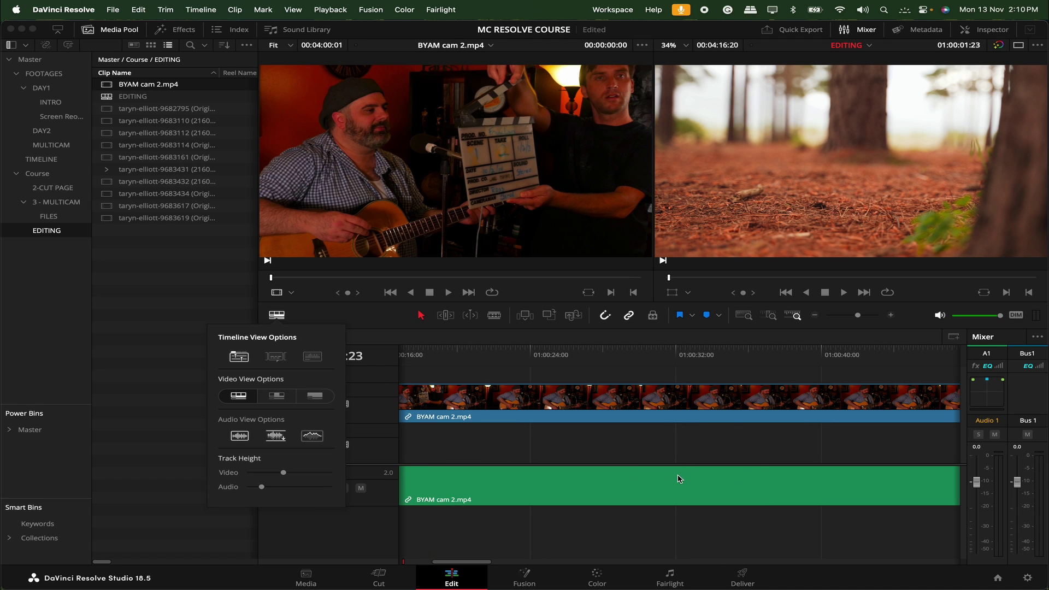
scroll(680, 479, "left", 3)
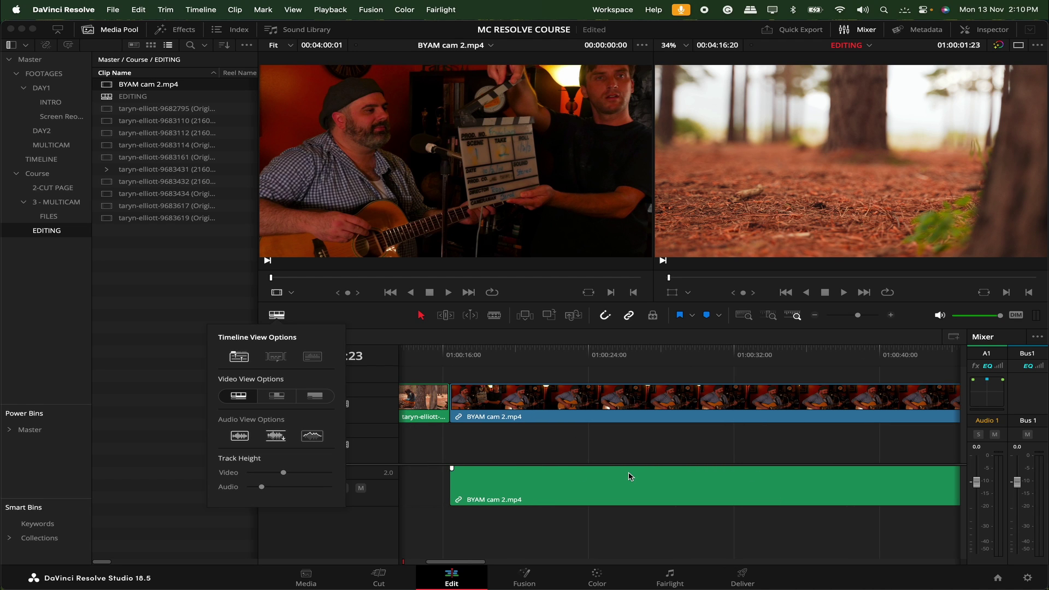
left_click(306, 362)
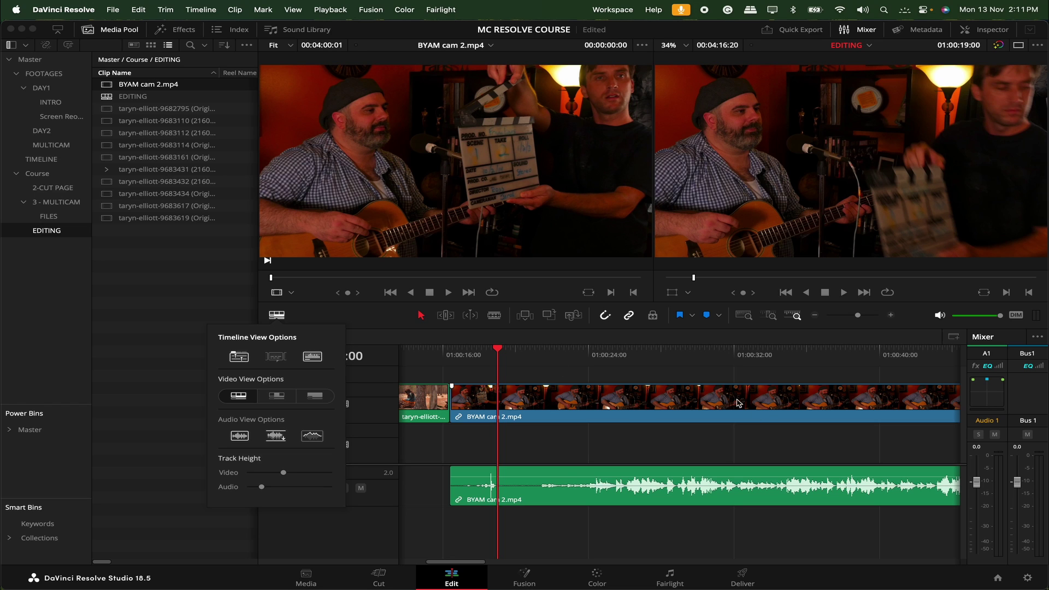
Try the video thumbnail and audio waveform view styles, then set both track heights to minimum
left_click(278, 395)
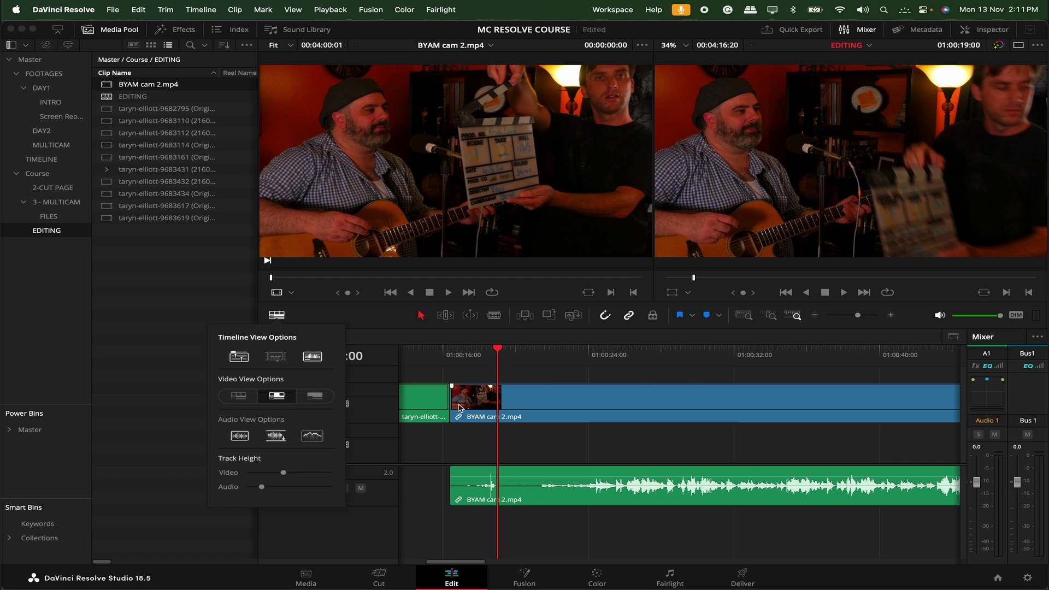
left_click(315, 396)
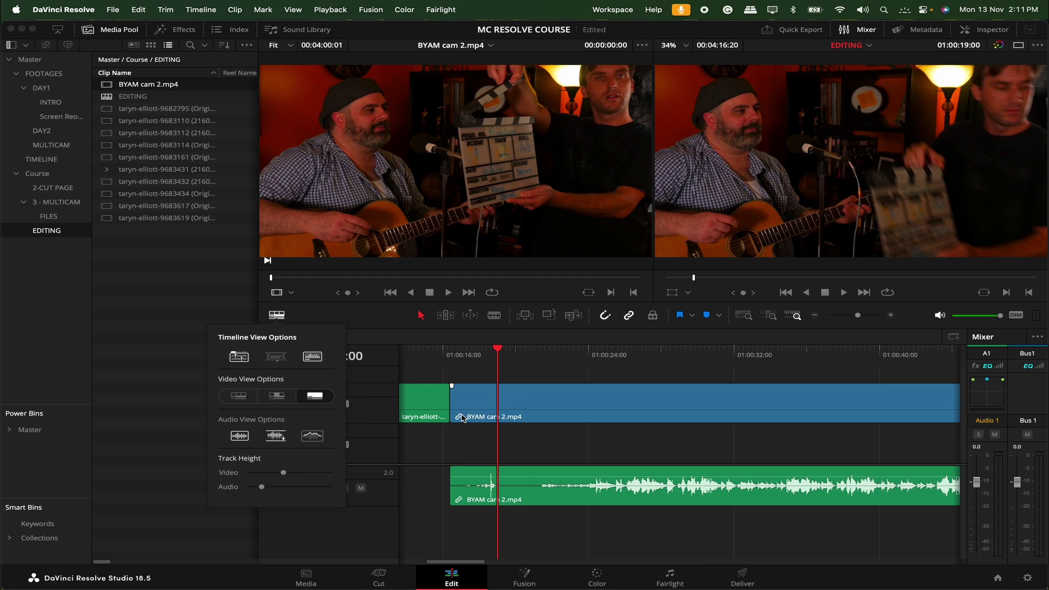
left_click(312, 436)
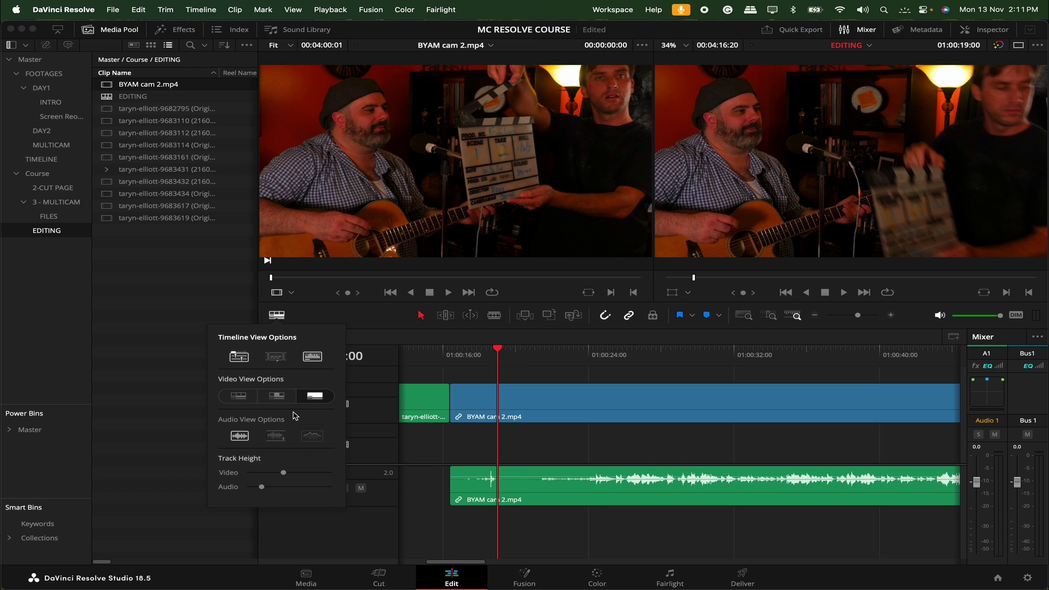
left_click(276, 436)
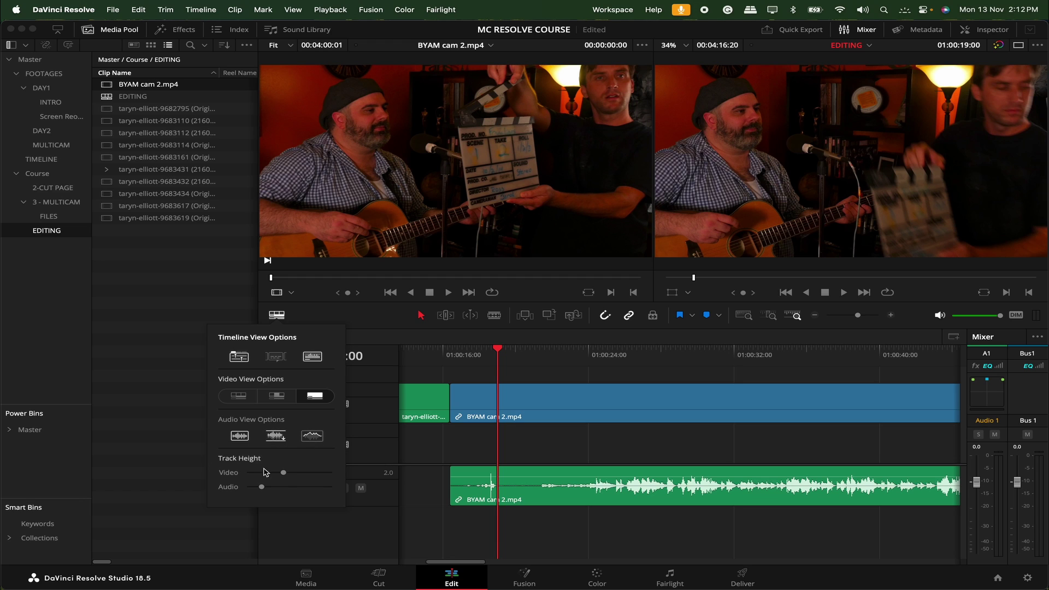
left_click_drag(284, 473, 248, 473)
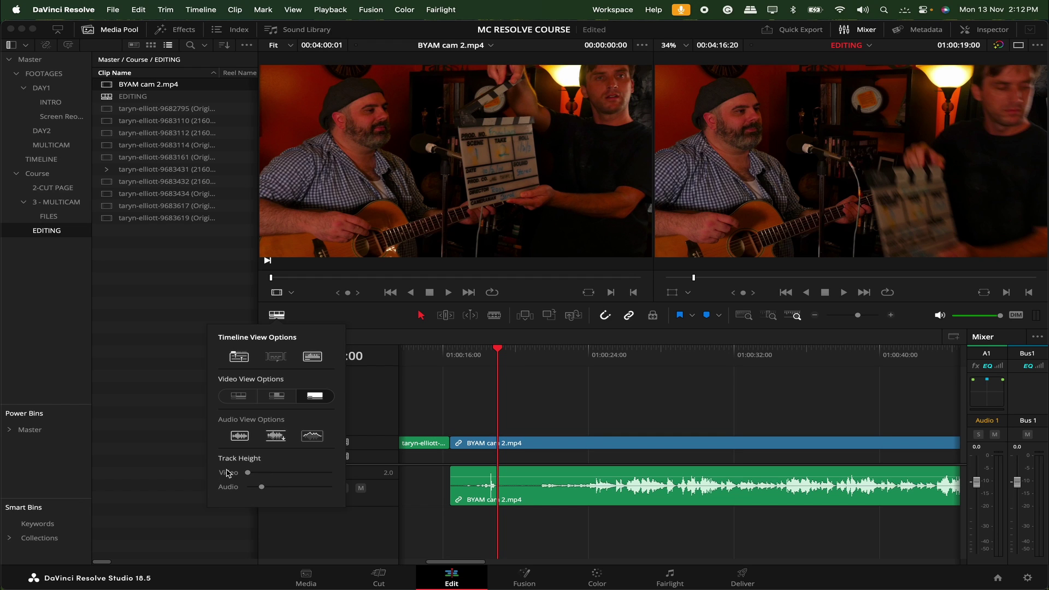
mouse_move(262, 487)
left_mouse_down()
mouse_move(248, 487)
mouse_move(302, 473)
left_mouse_up()
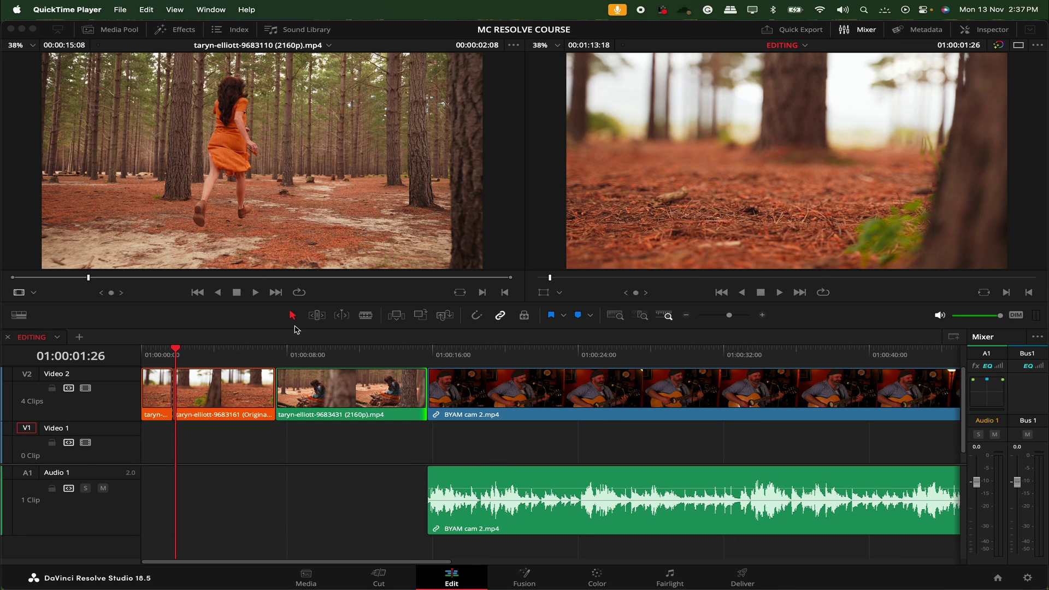
left_click(295, 329)
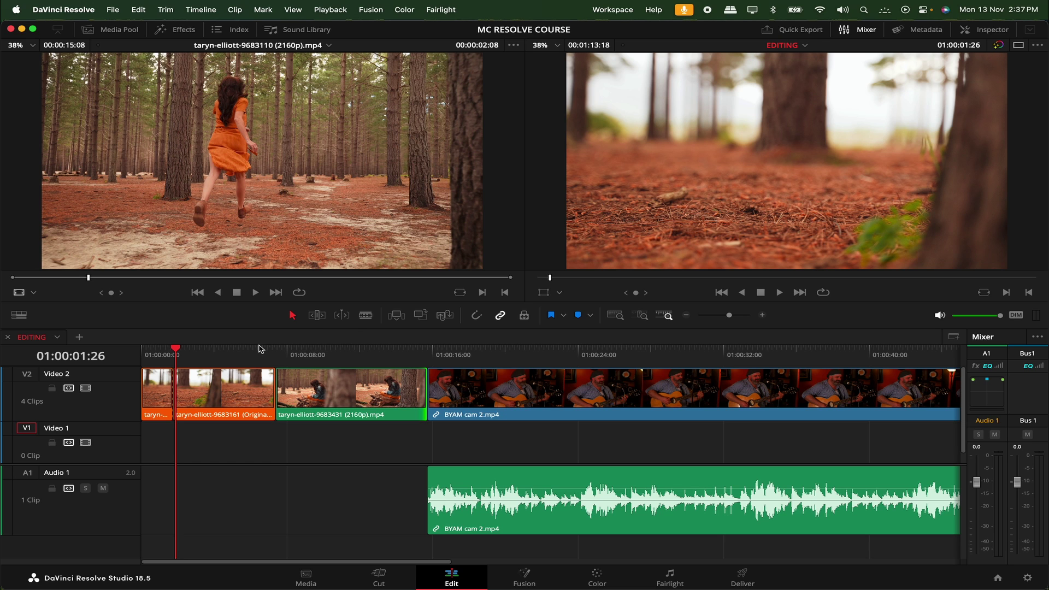
left_click(315, 390)
left_click(521, 410)
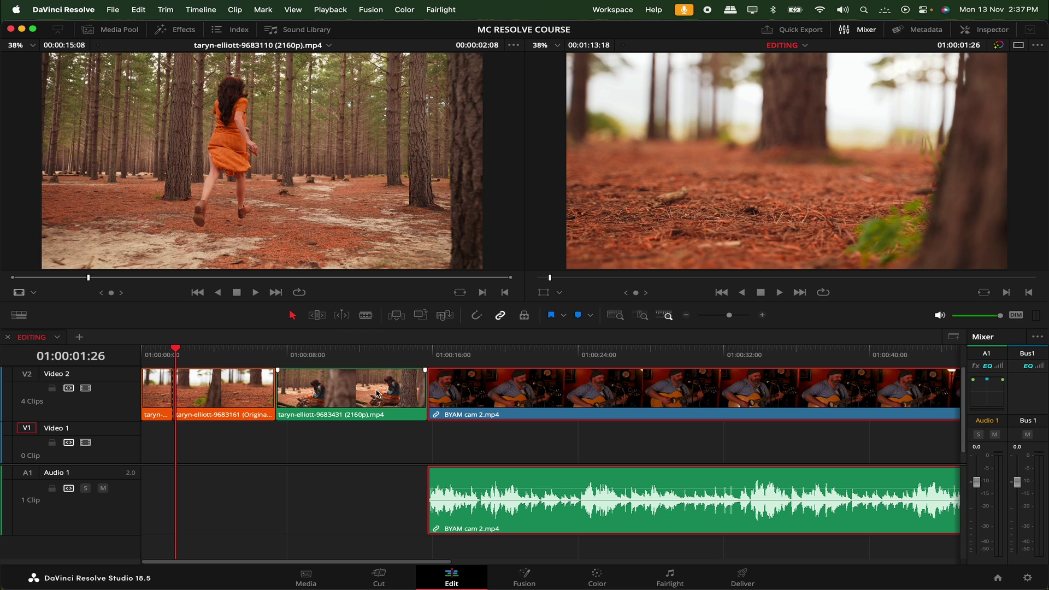
left_click(414, 398)
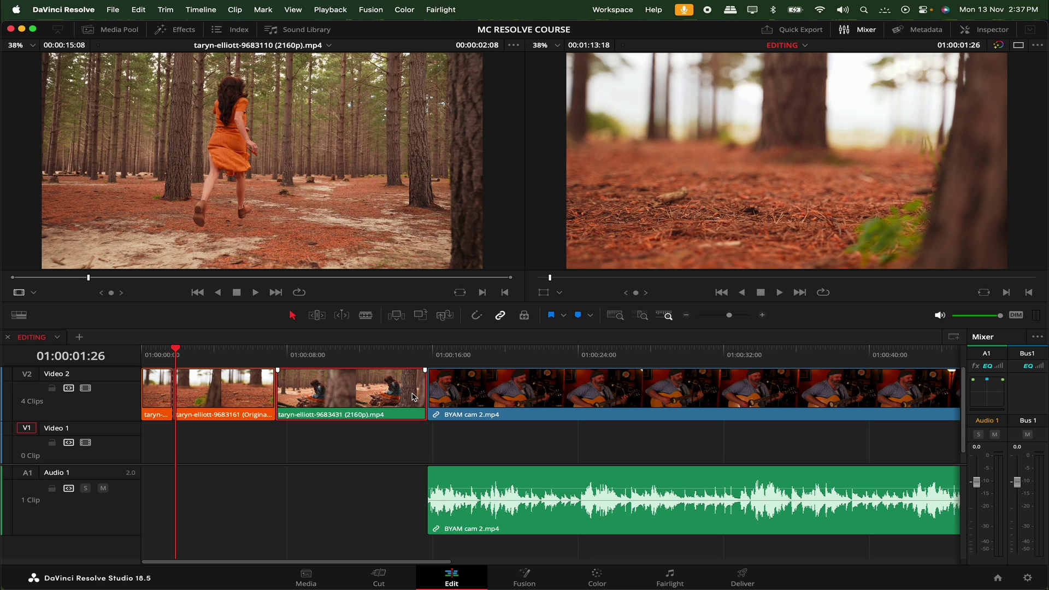
Trim the green clip's end shorter and undo it, then slip BYAM cam 2 by 8 frames in Trim Edit Mode
left_click(419, 395)
left_click_drag(419, 395, 345, 394)
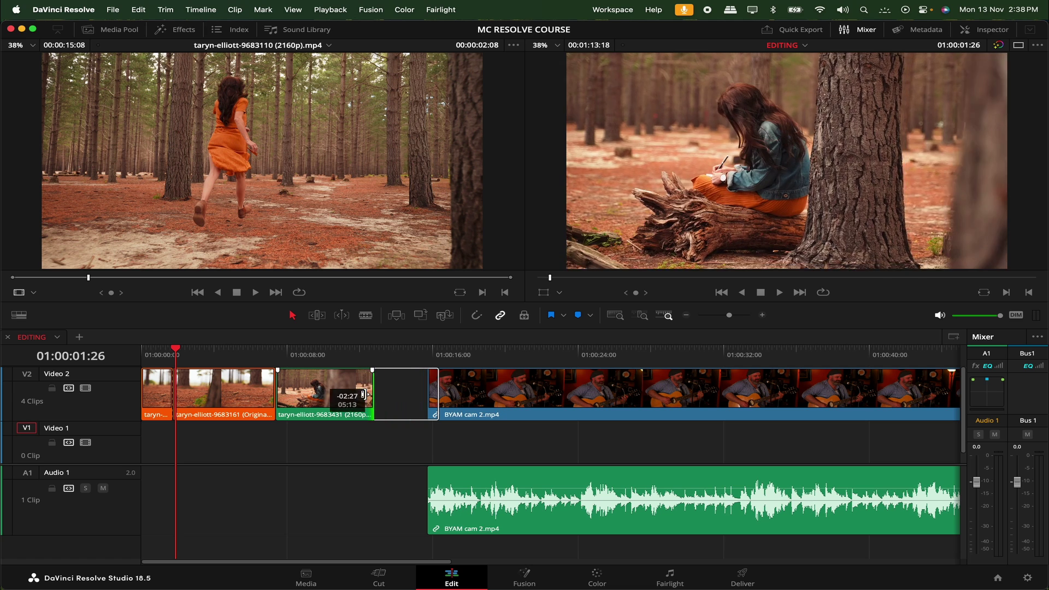
key("super+z")
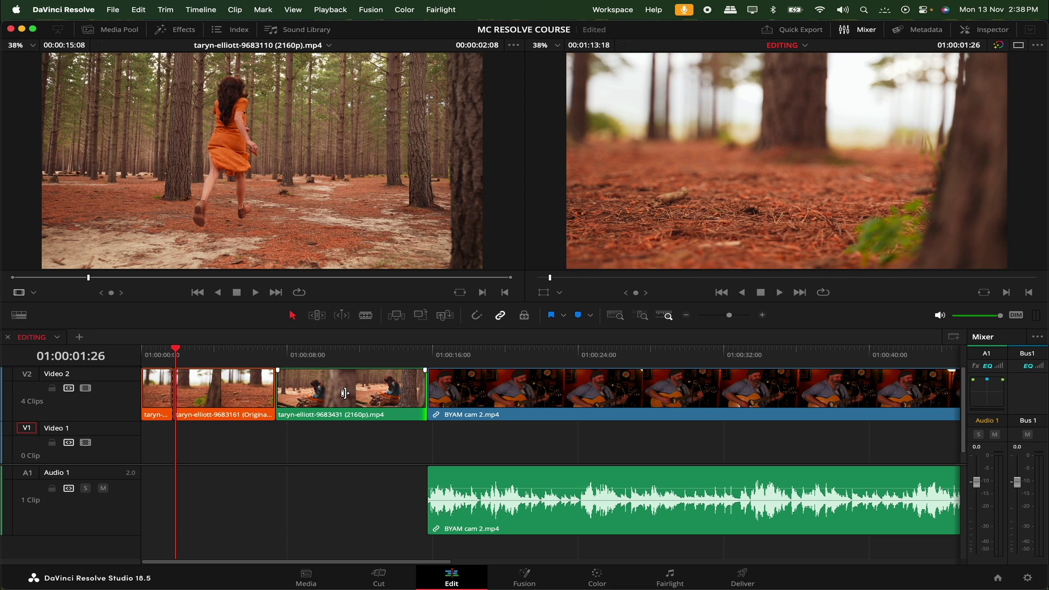
left_click(318, 317)
left_click_drag(535, 388, 456, 389)
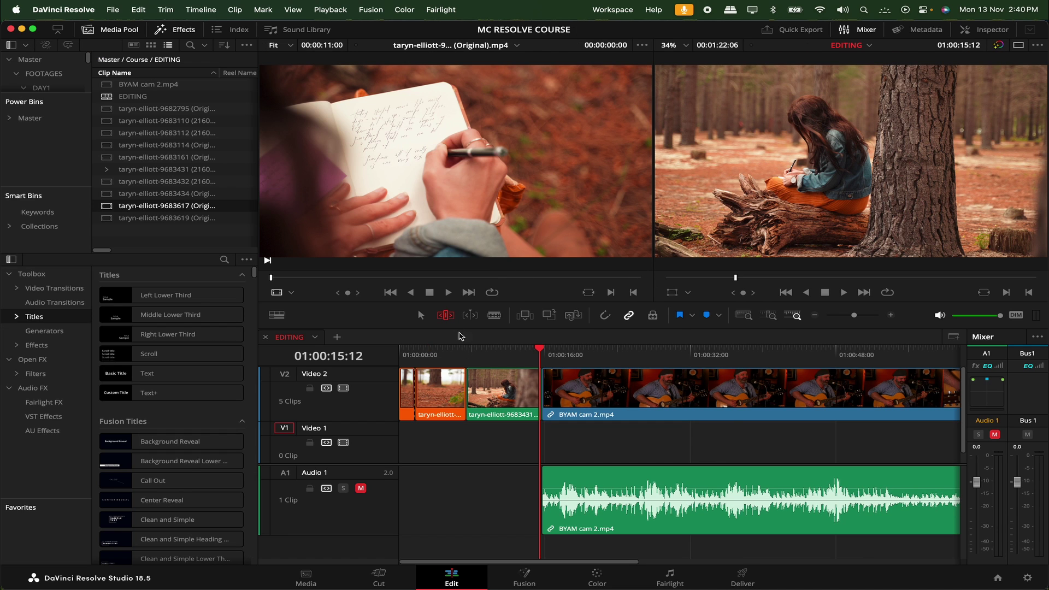
Append the notebook clip after BYAM cam 2.mp4 and shorten BYAM cam 2's end
key("shift+F12")
left_click_drag(740, 407, 725, 397)
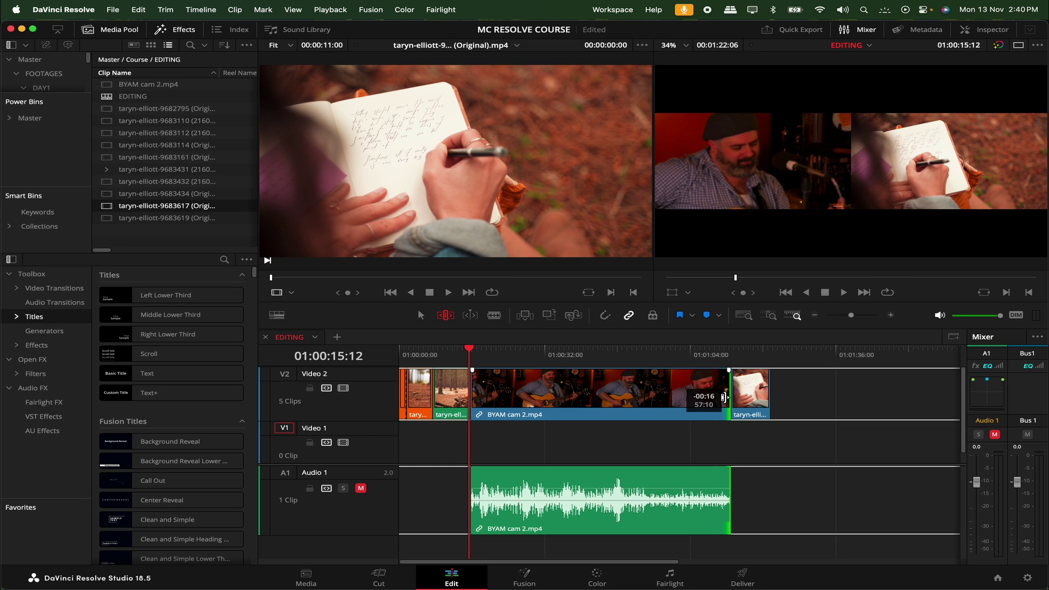
left_click_drag(723, 398, 716, 396)
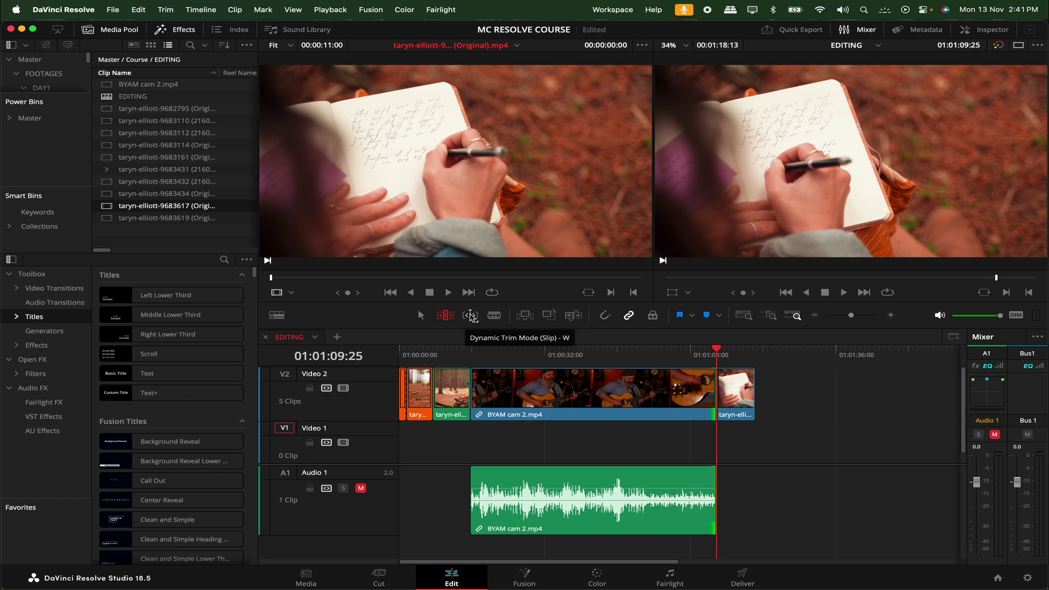
With dynamic trim on, trim backward with J, then extend the clip end with L to about 01:01:07:14
left_click(470, 316)
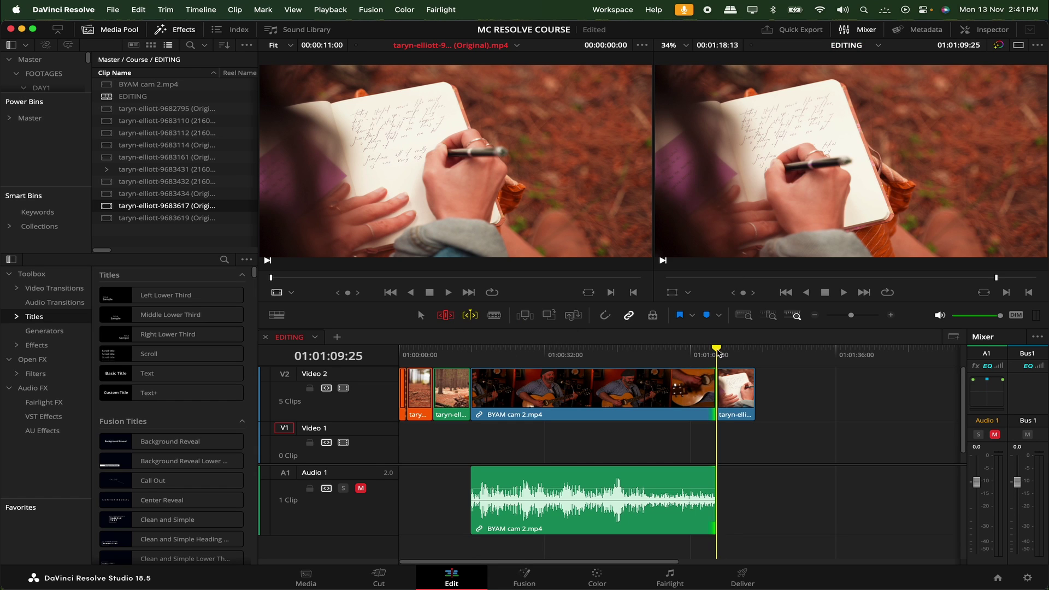
left_click_drag(718, 351, 714, 350)
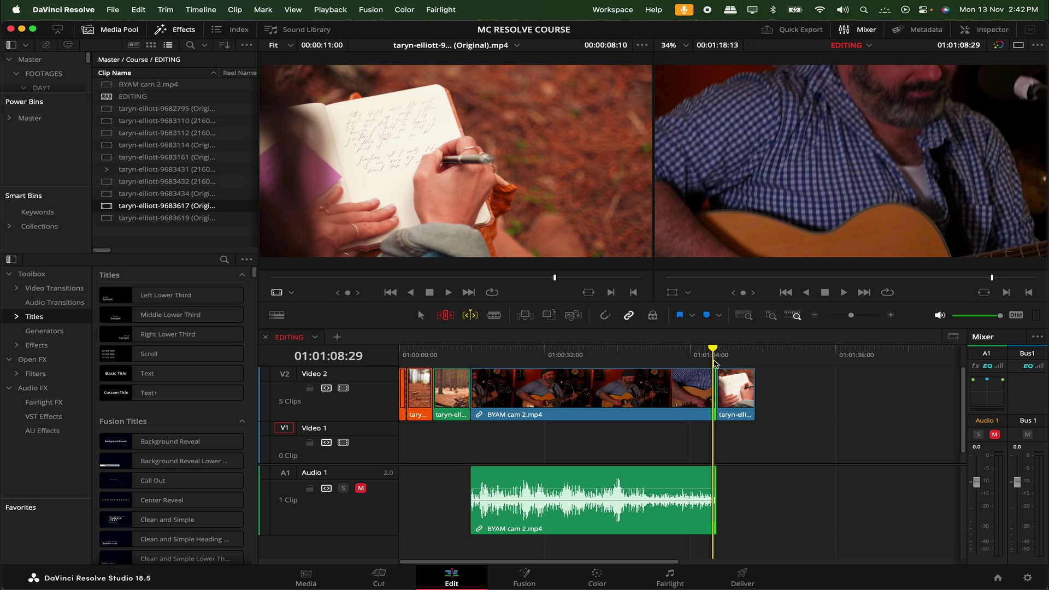
key("j")
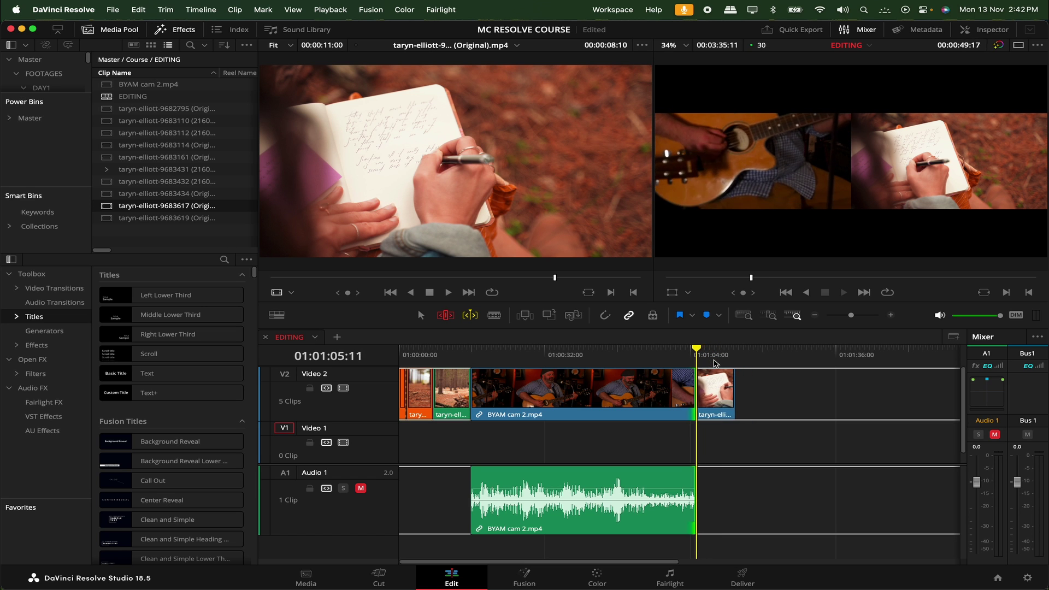
key("k")
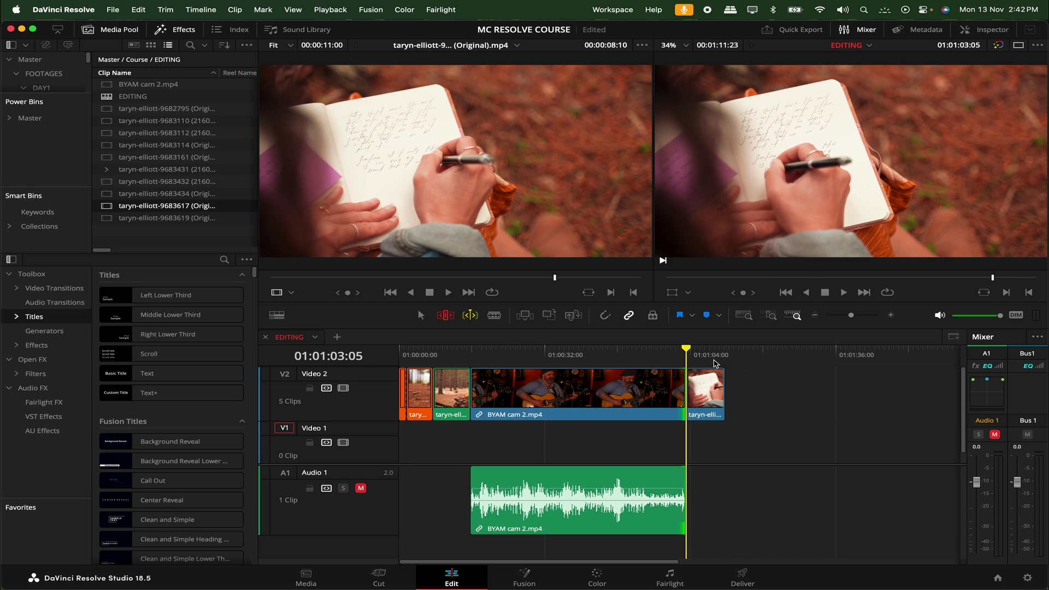
left_click(685, 352)
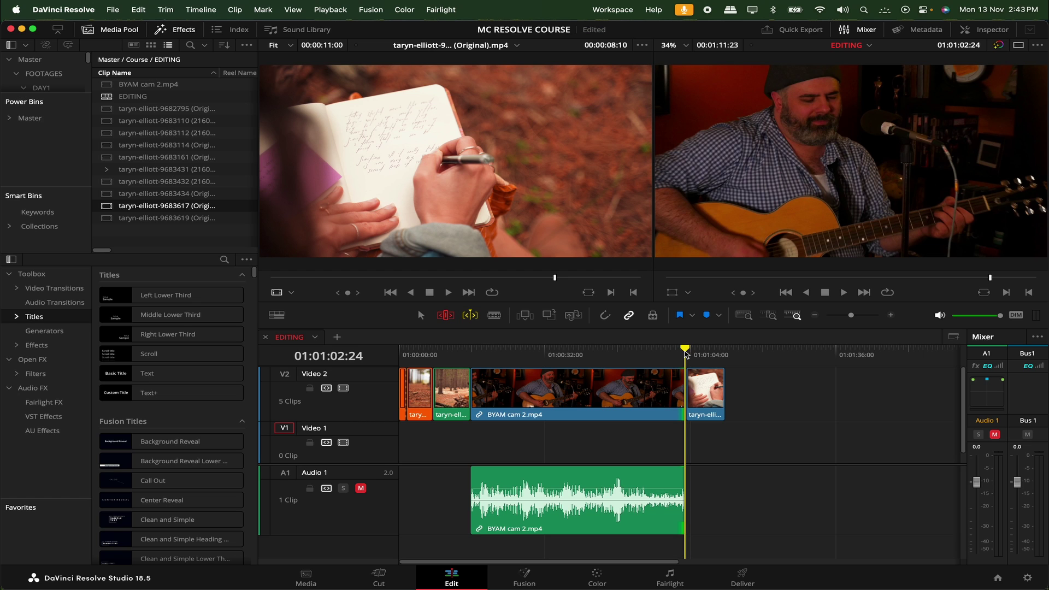
key("l")
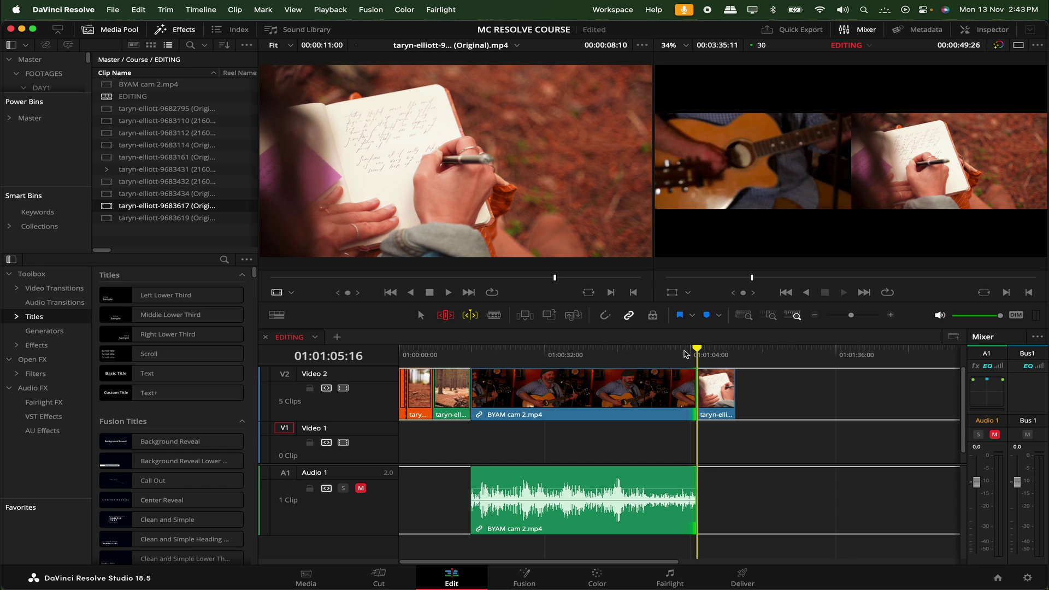
key("k")
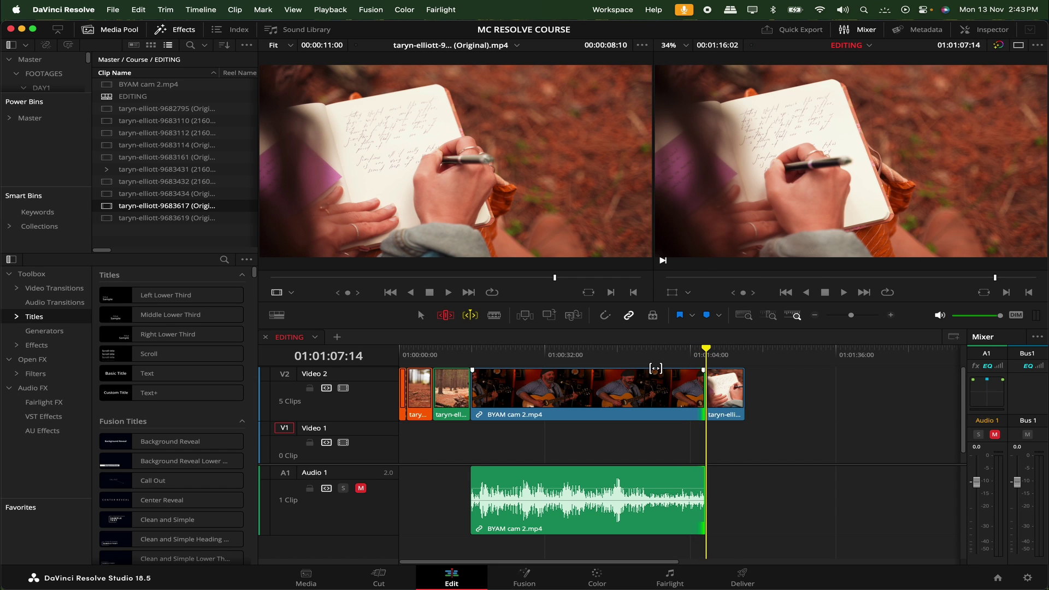
key("super+z")
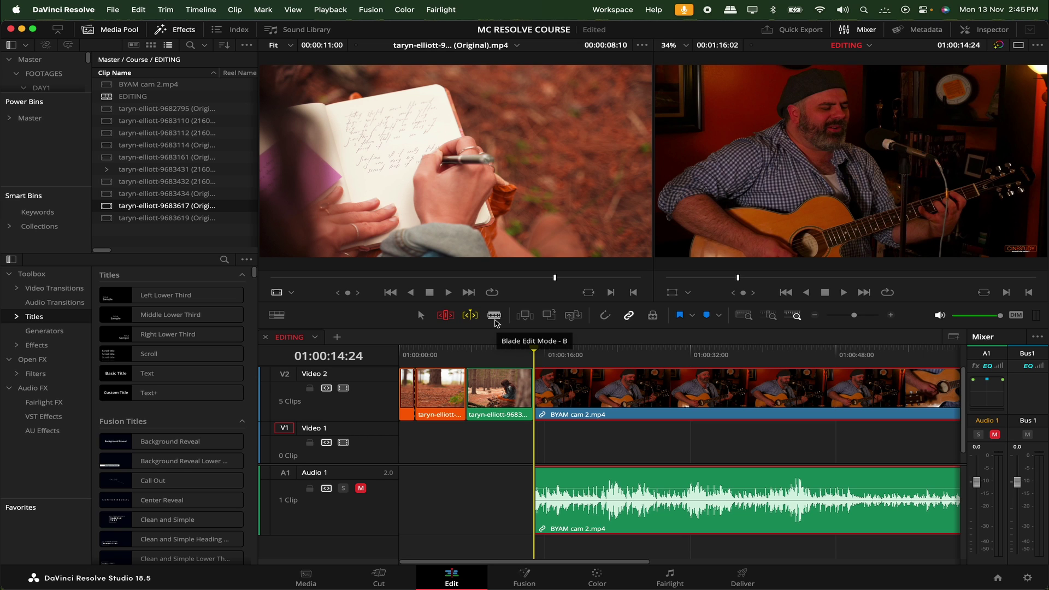
Cut the green Video 2 clip in two with the Blade tool, then return to selection mode
left_click(494, 316)
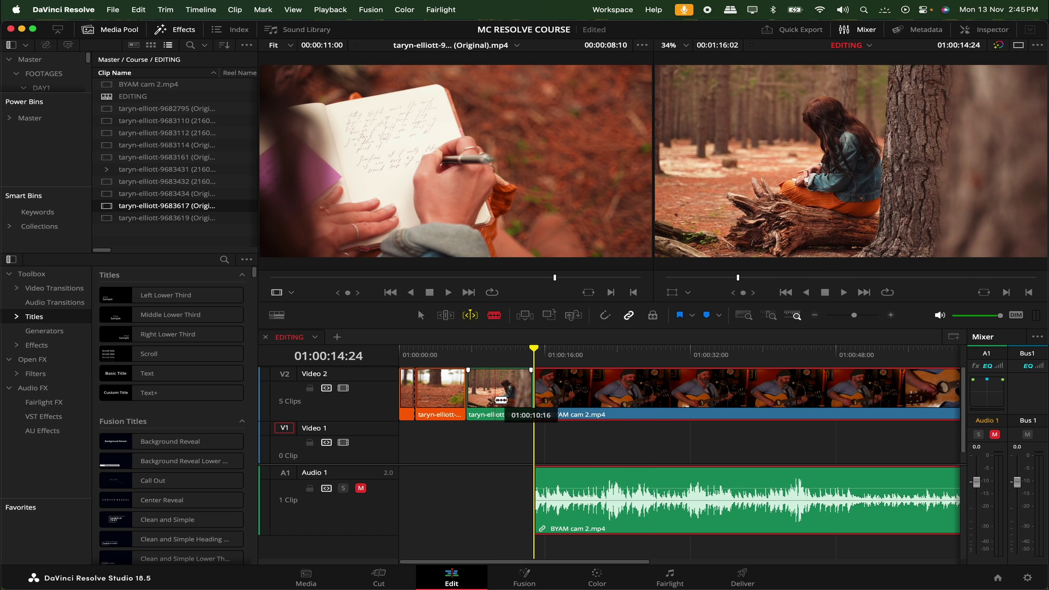
left_click(494, 400)
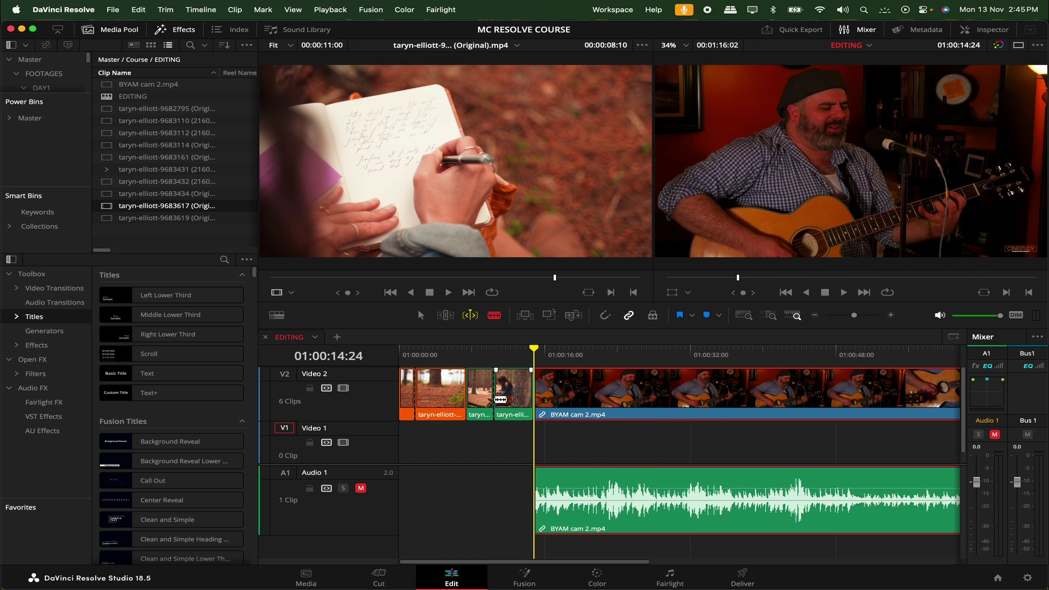
key("w")
key("a")
Split BYAM cam 2 at 01:00:26:00 and save the project
left_click(635, 353)
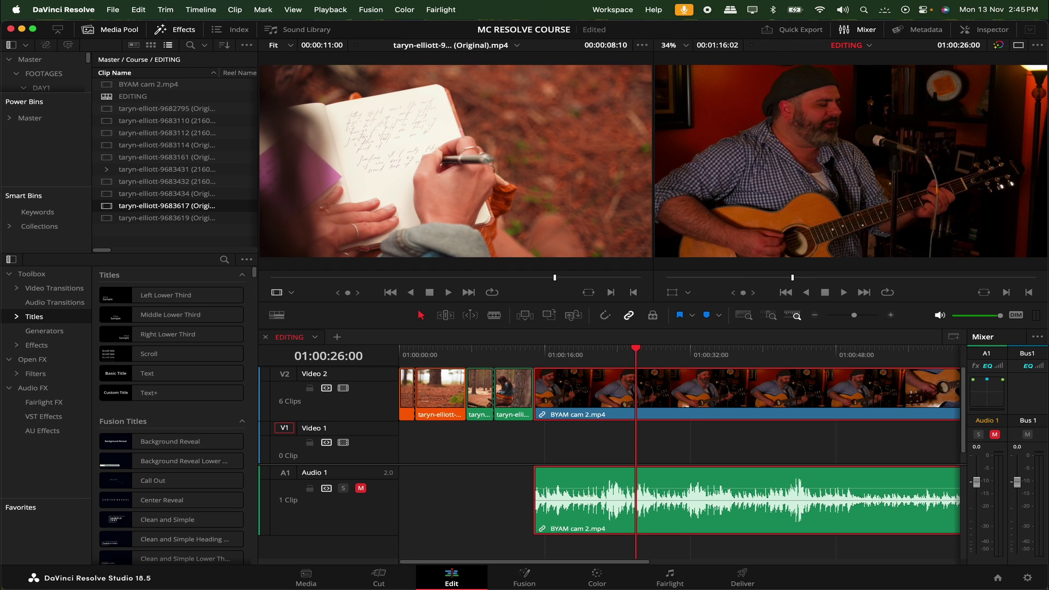
key("super+b")
key("super+s")
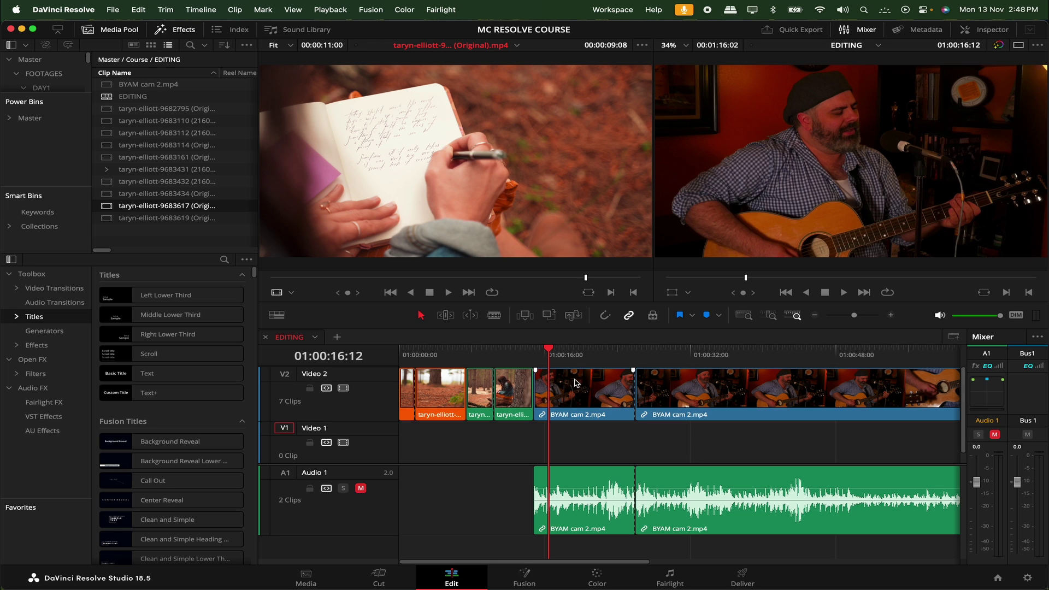
Delete the later part of BYAM cam 2, then move its video and audio together
left_click(507, 407)
key("ctrl+z")
left_click(580, 404)
mouse_move(579, 403)
left_mouse_down()
mouse_move(612, 402)
mouse_move(581, 392)
left_mouse_up()
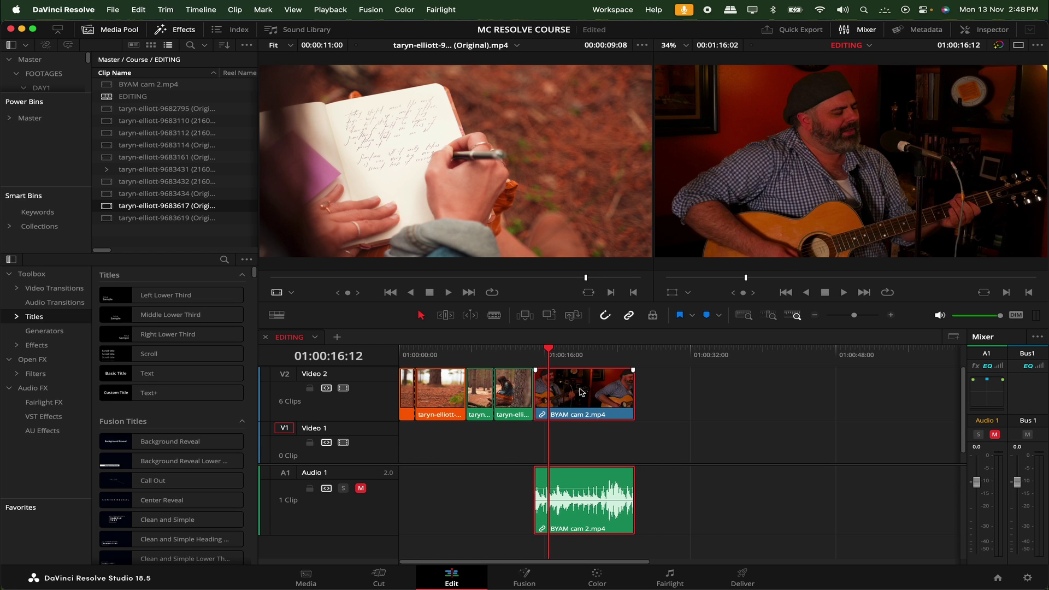
With Linked Selection off, move the BYAM video alone, then undo the move
left_click(630, 316)
left_click_drag(591, 389, 645, 389)
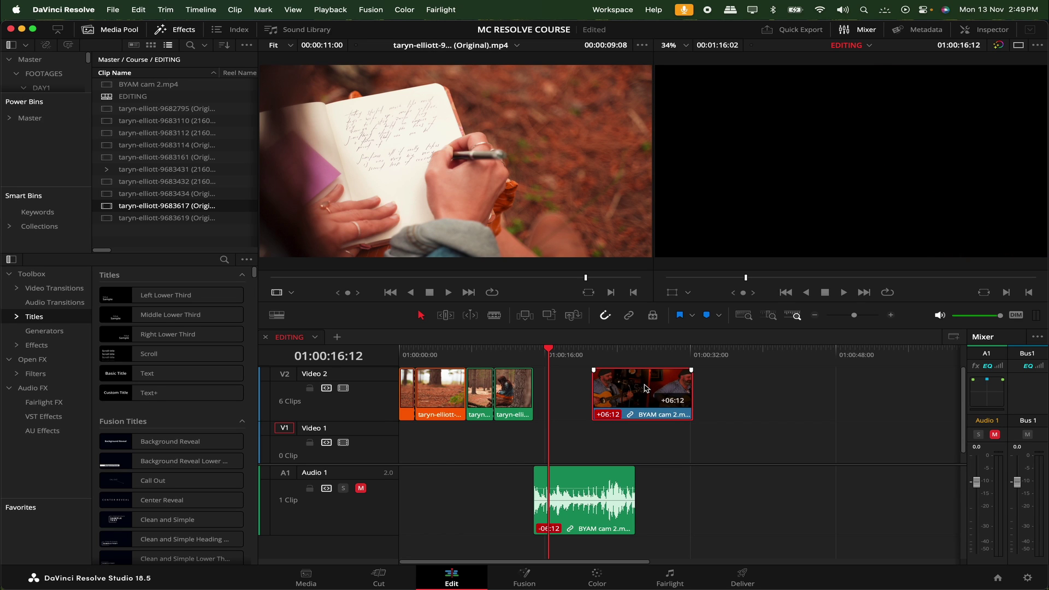
key("super+z")
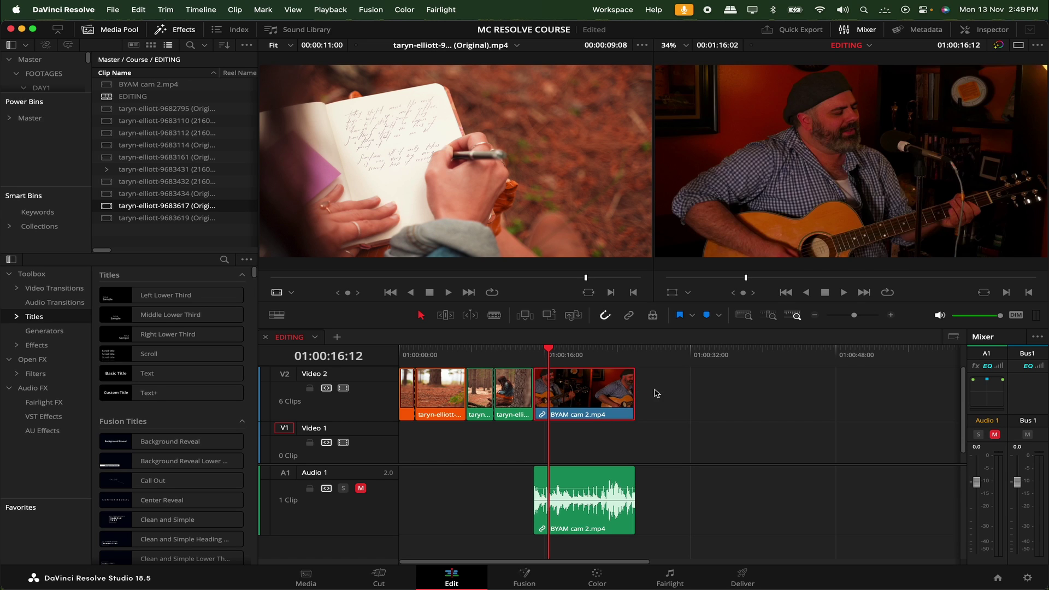
With Linked Selection on, move and undo BYAM video and audio together, then lock positions and scrub to 01:00:21
left_click(628, 316)
left_click_drag(606, 385, 653, 386)
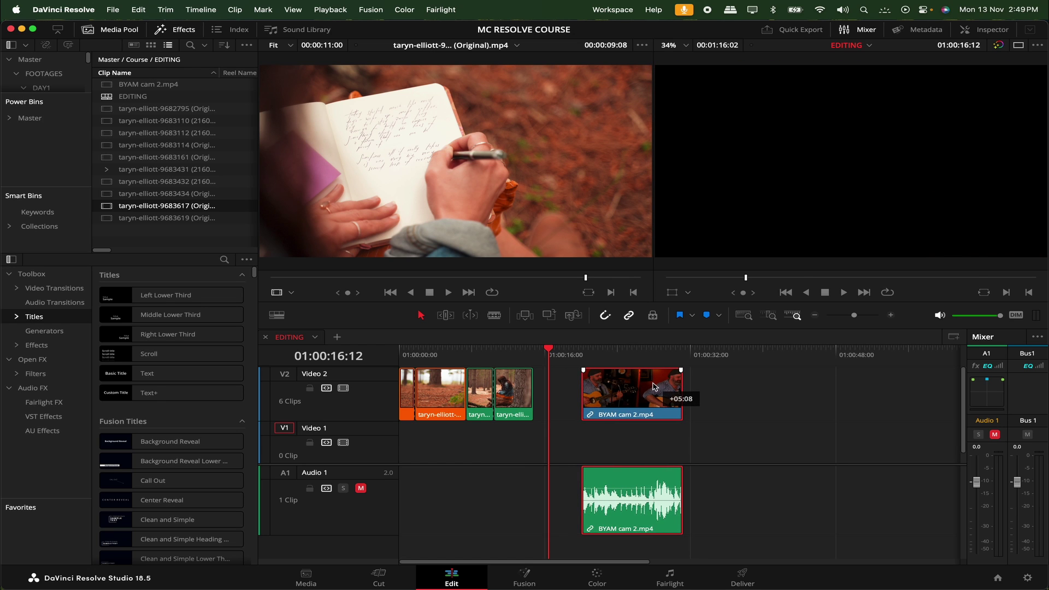
key("super+z")
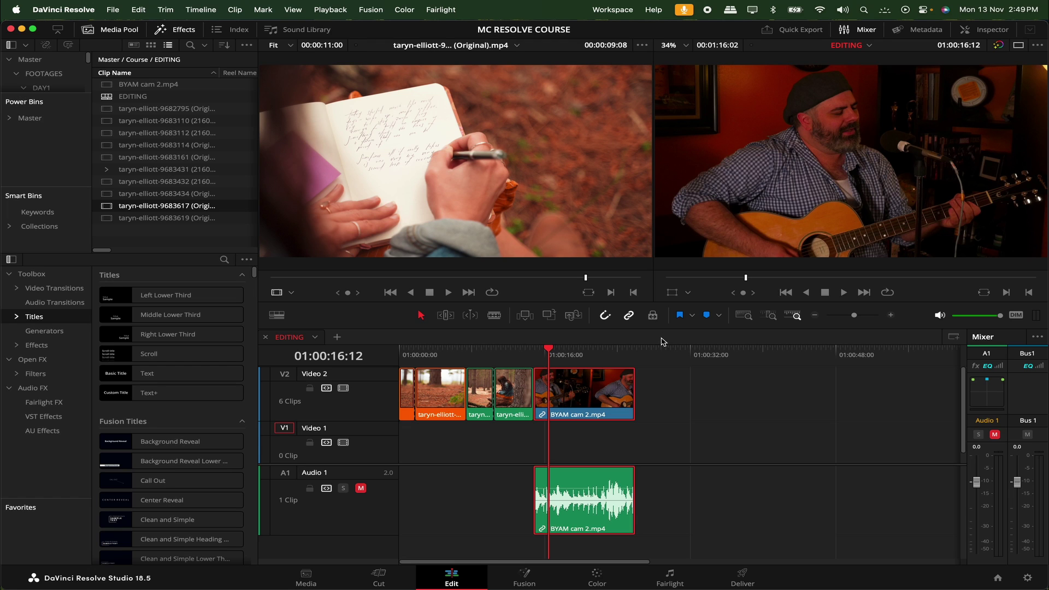
left_click(653, 316)
left_click_drag(494, 352, 586, 352)
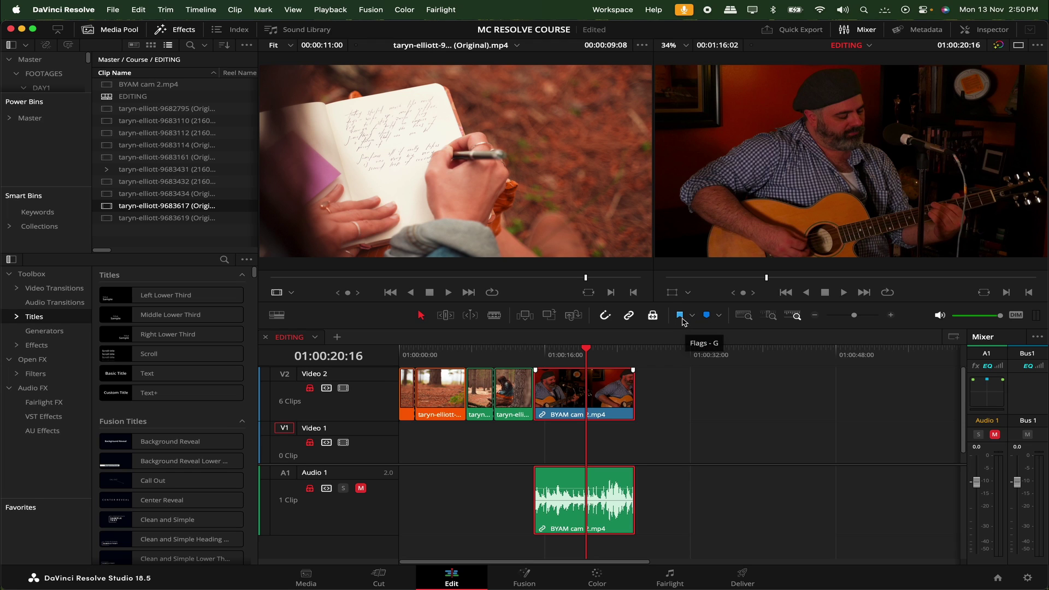
Flag the BYAM cam 2 clip blue and review the flag's details
left_click(681, 317)
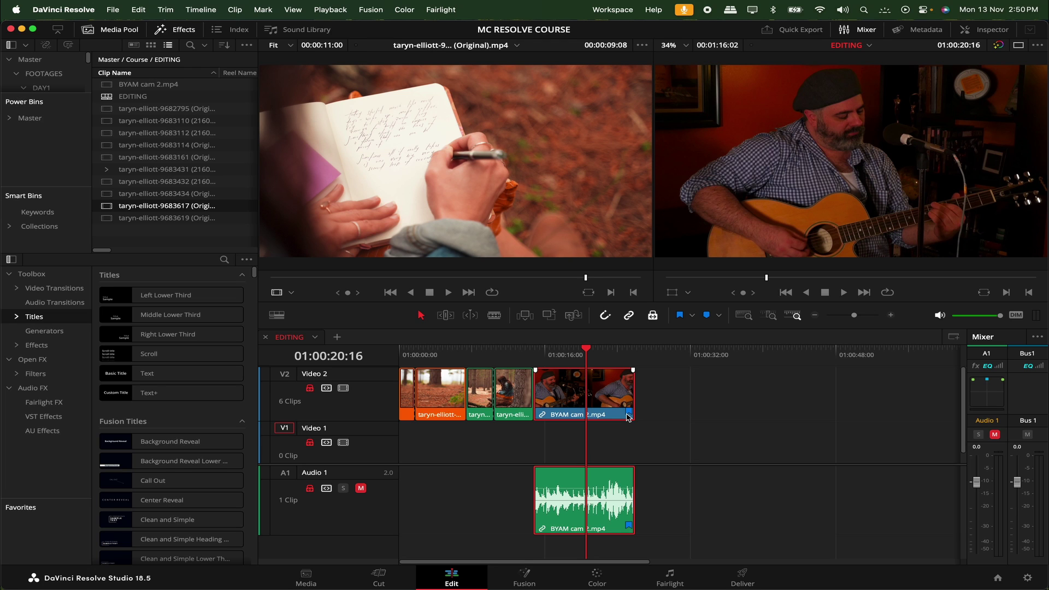
double_click(628, 414)
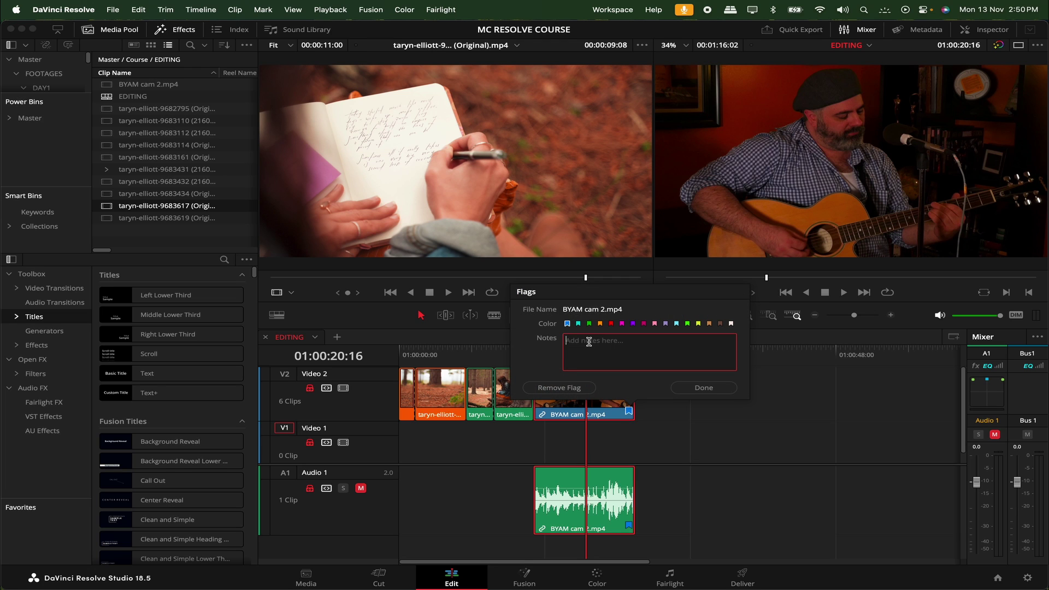
left_click(580, 388)
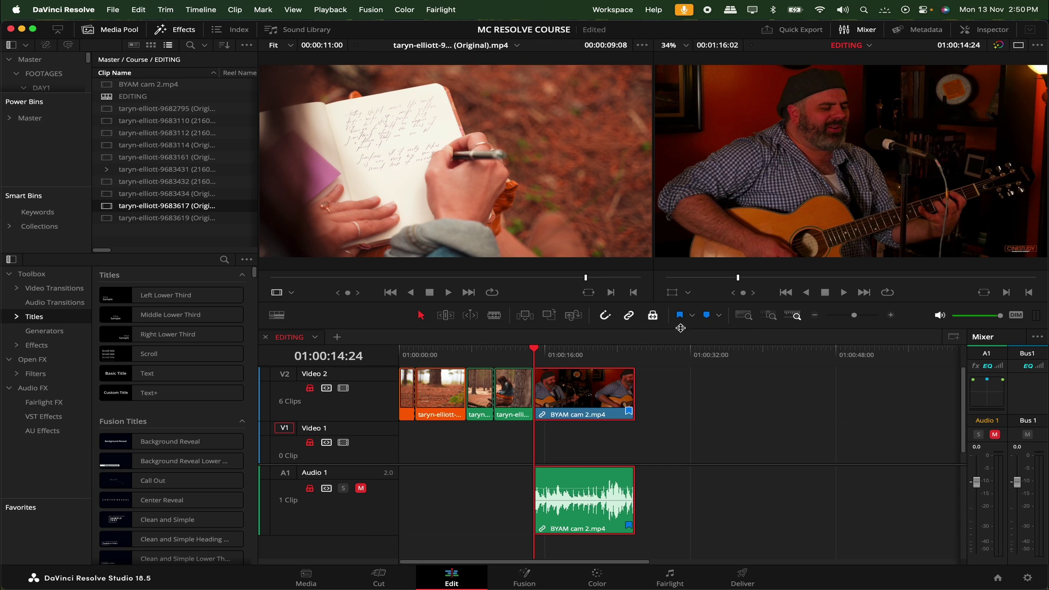
Add Marker 1 at 01:00:11:24, review its details, and fit the whole timeline in view
left_click(479, 360)
left_click(508, 352)
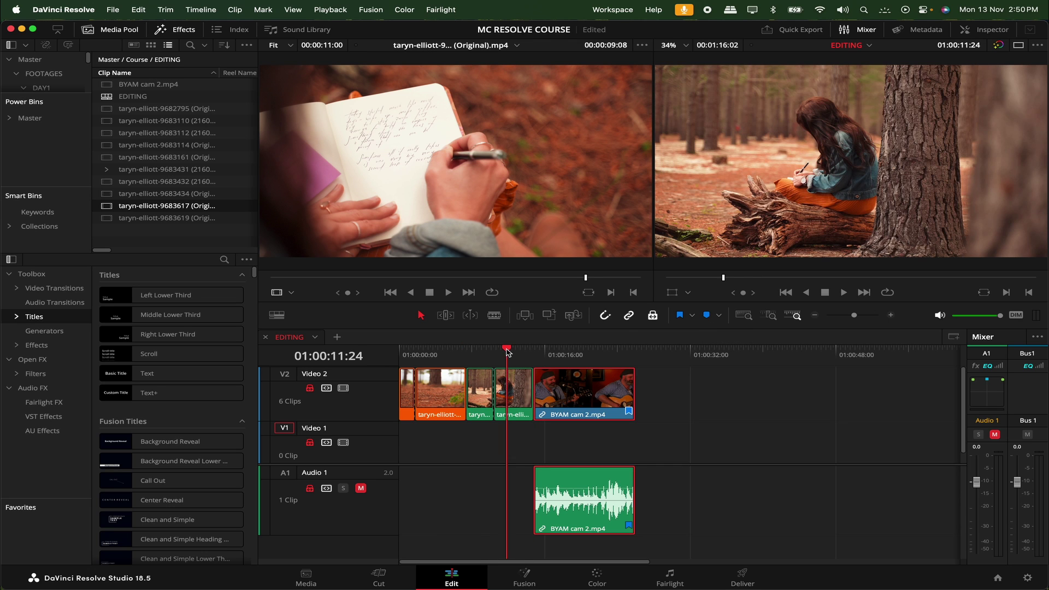
left_click(707, 316)
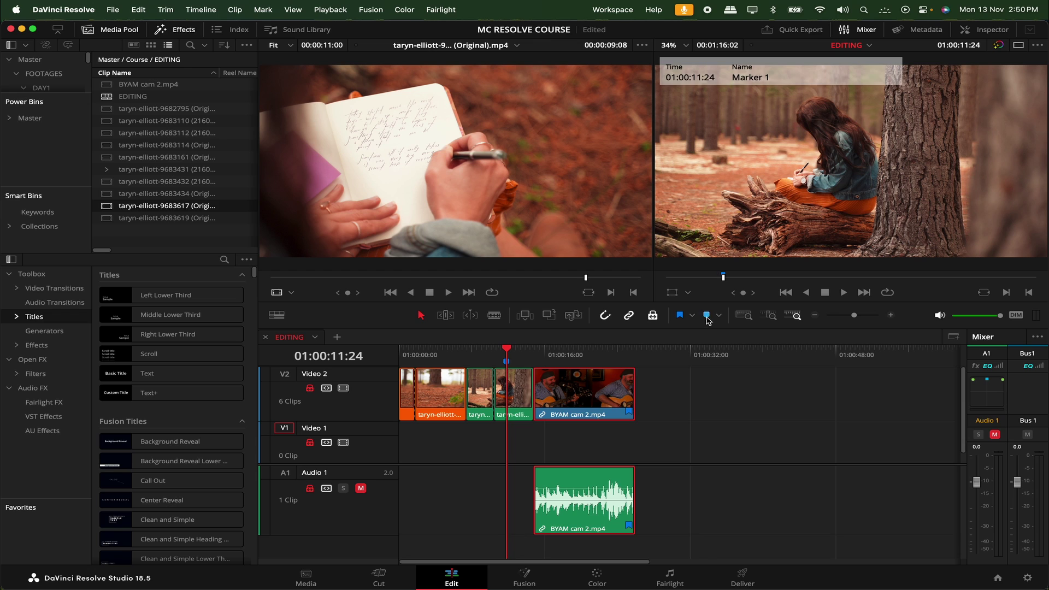
double_click(506, 362)
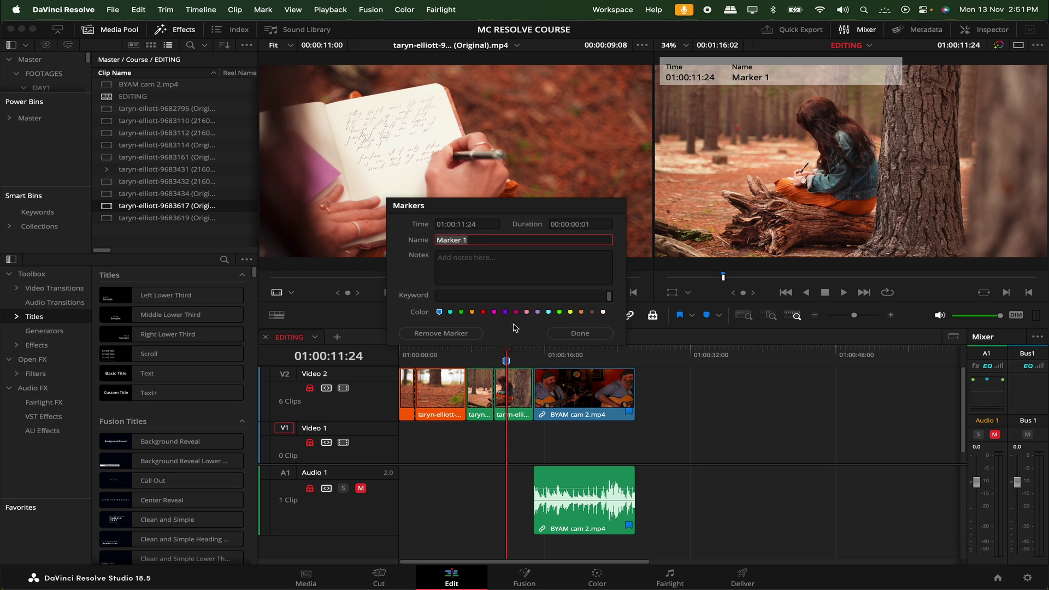
left_click(563, 334)
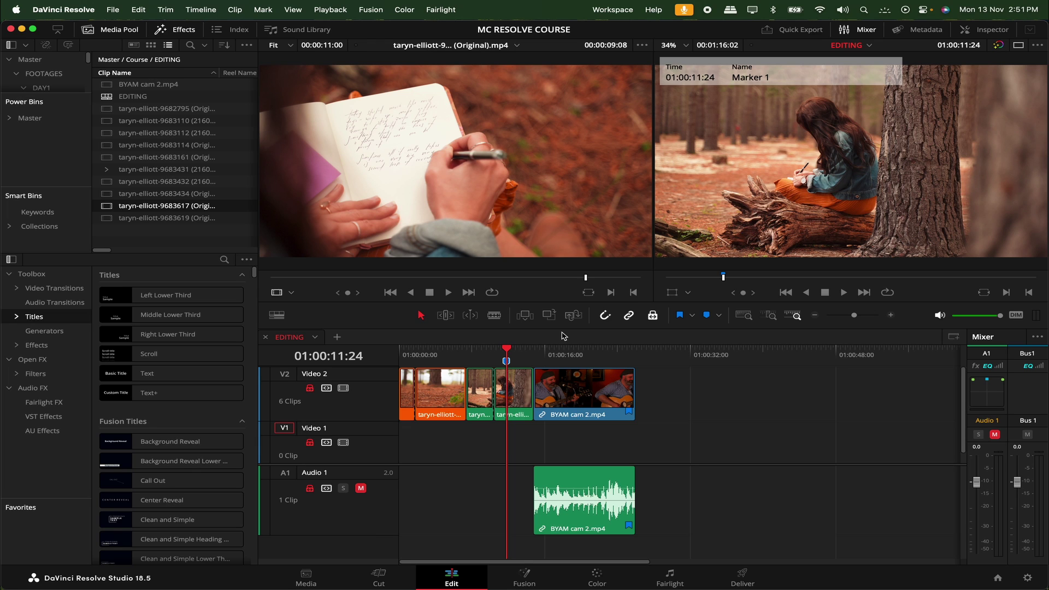
left_click(744, 316)
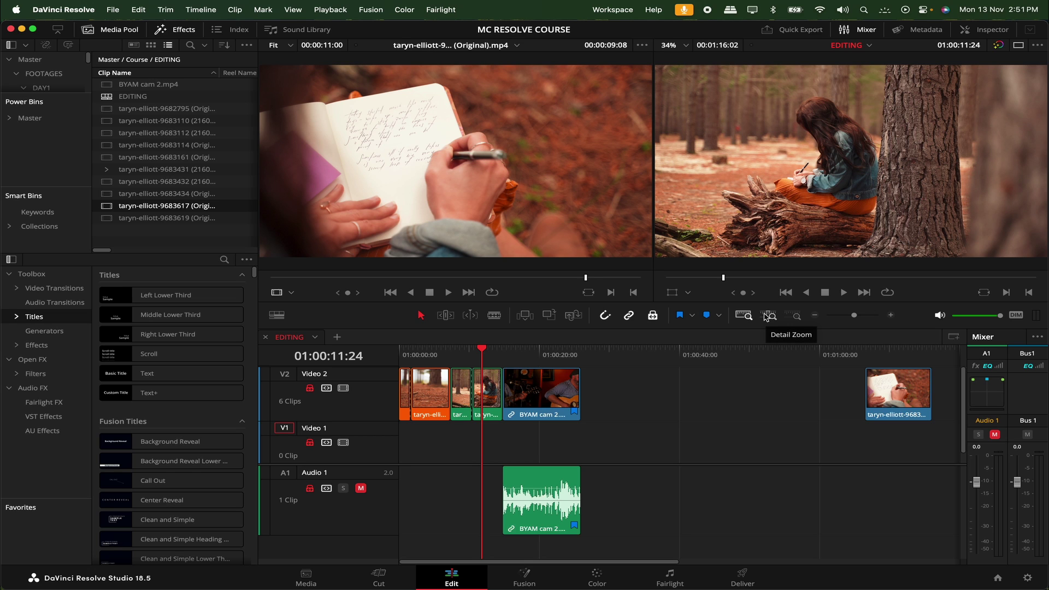
Zoom the timeline into close detail around the playhead with Detail Zoom
left_click(768, 316)
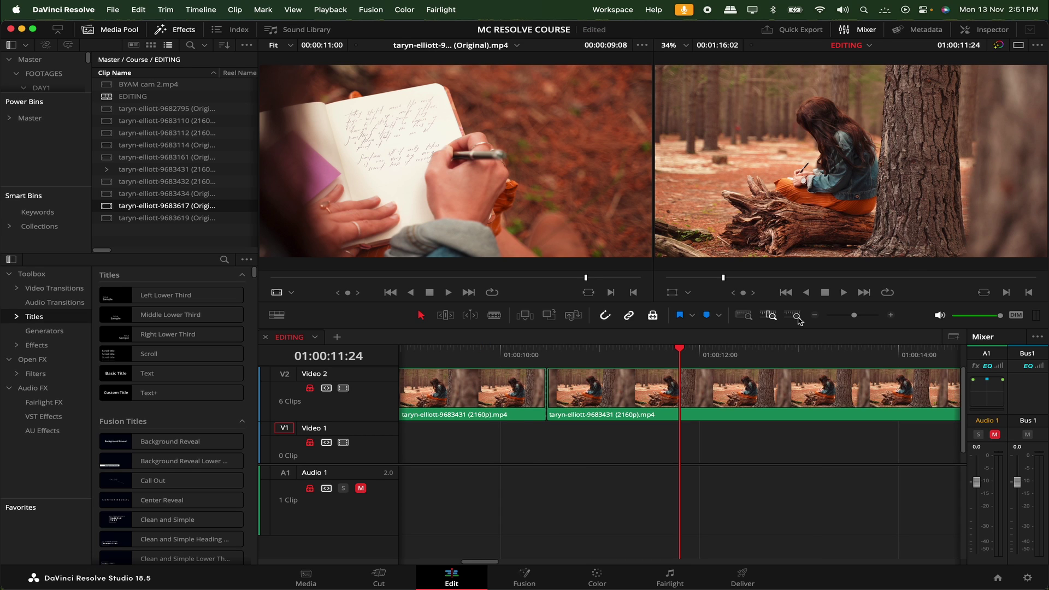